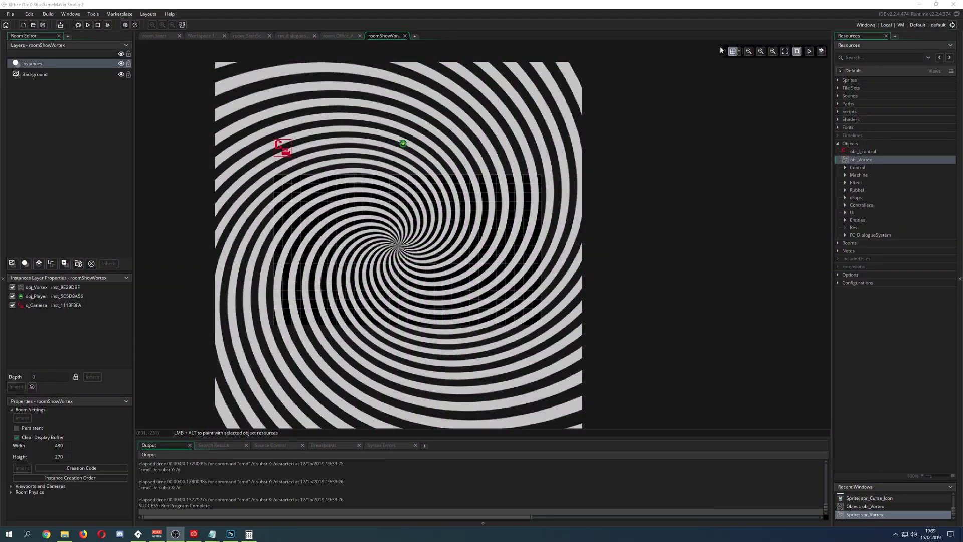
- Hide and reshow the Instances layer, and open the obj_Vortex object in an enlarged workspace
left_click(120, 63)
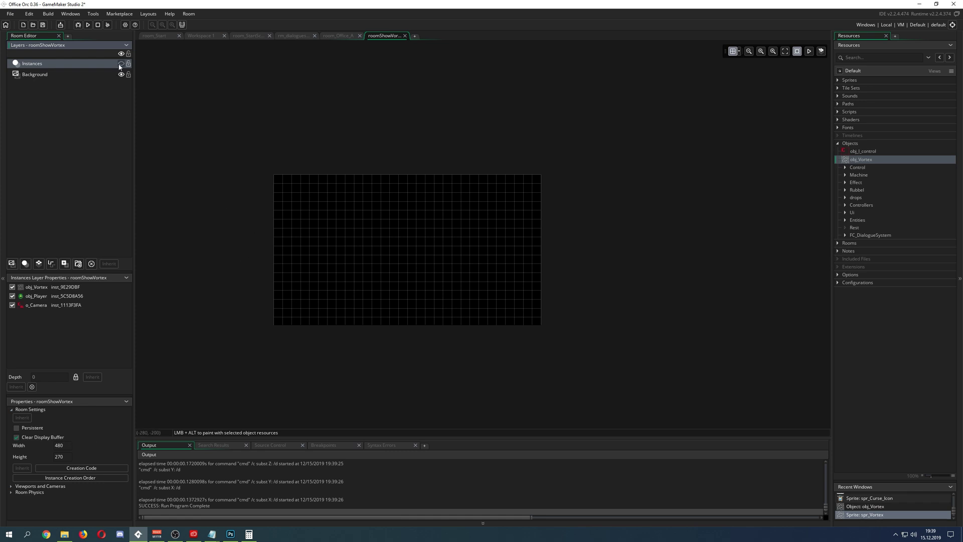
left_click(121, 63)
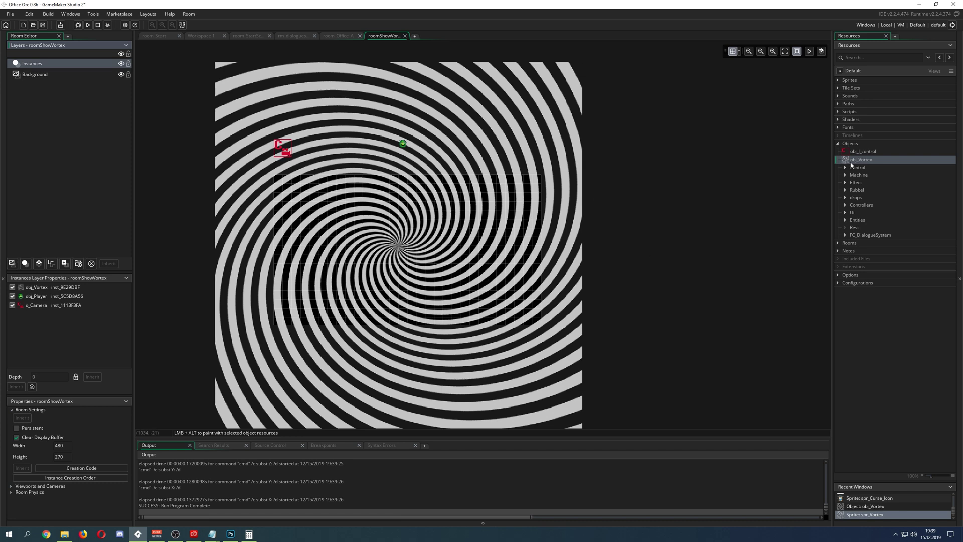
double_click(861, 159)
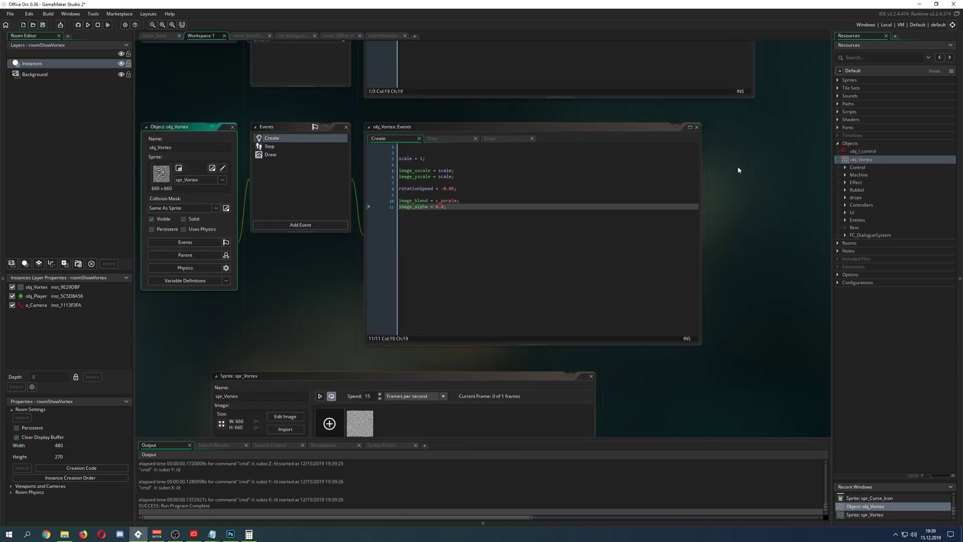
scroll(362, 254, "up", 1, "ctrl")
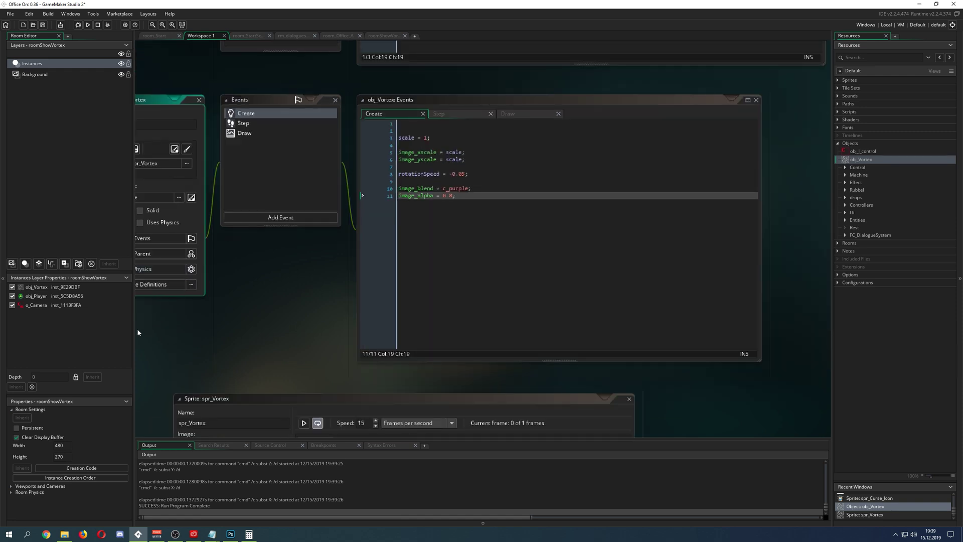
key("ctrl+alt+Left")
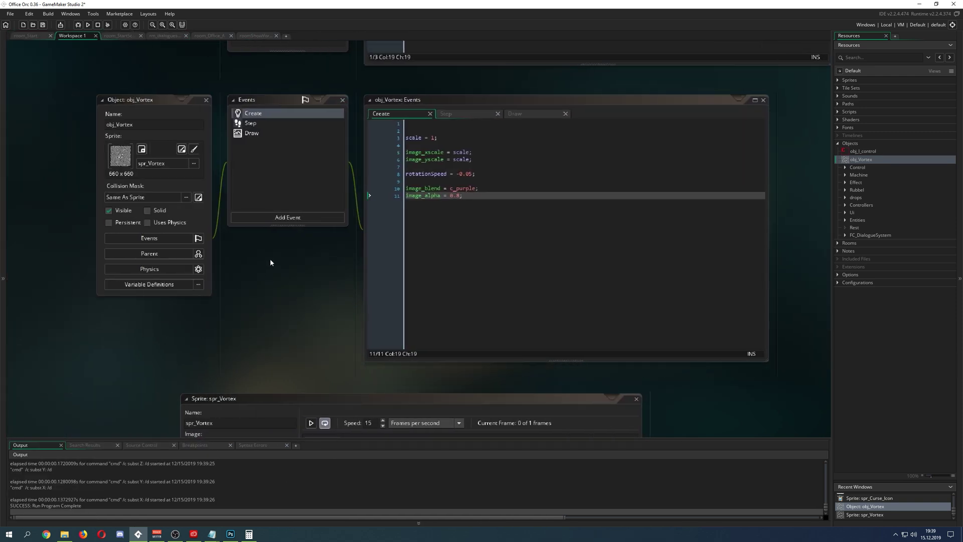
scroll(271, 262, "up", 1, "ctrl")
scroll(266, 256, "up", 2)
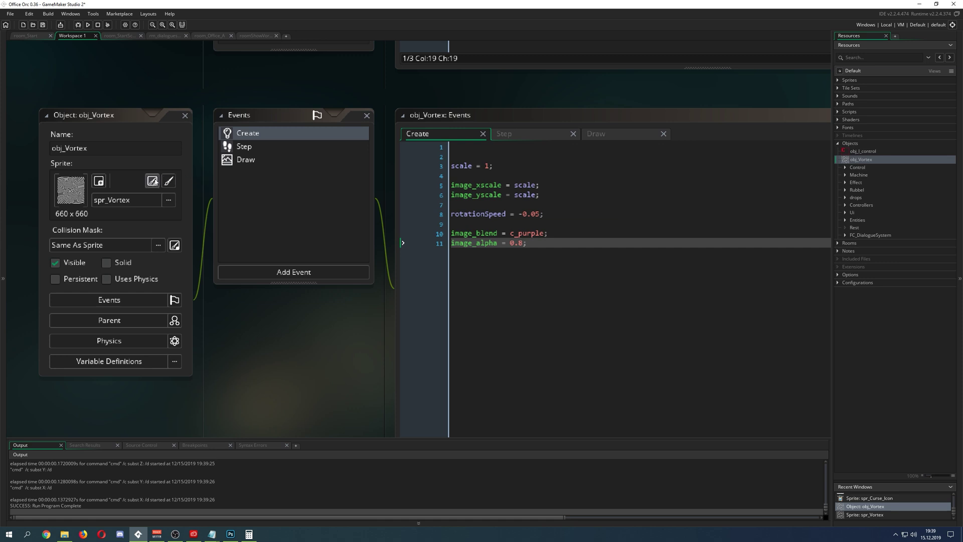
- Open the spr_Vortex sprite from obj_Vortex, examine its spiral image and origin, and close the sprite editor
left_click(152, 180)
left_click_drag(328, 127, 448, 127)
scroll(269, 308, "up", 2, "ctrl")
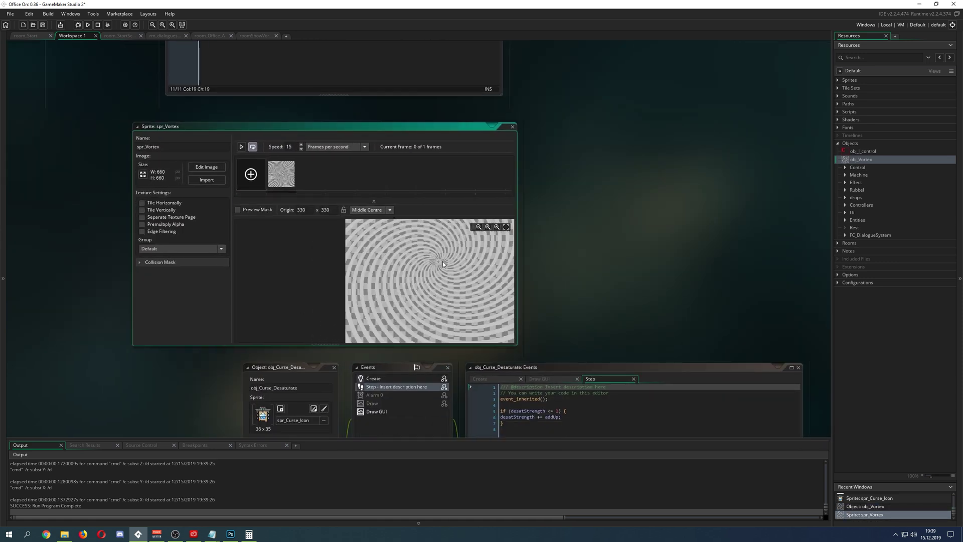
scroll(443, 260, "down", 3, "ctrl")
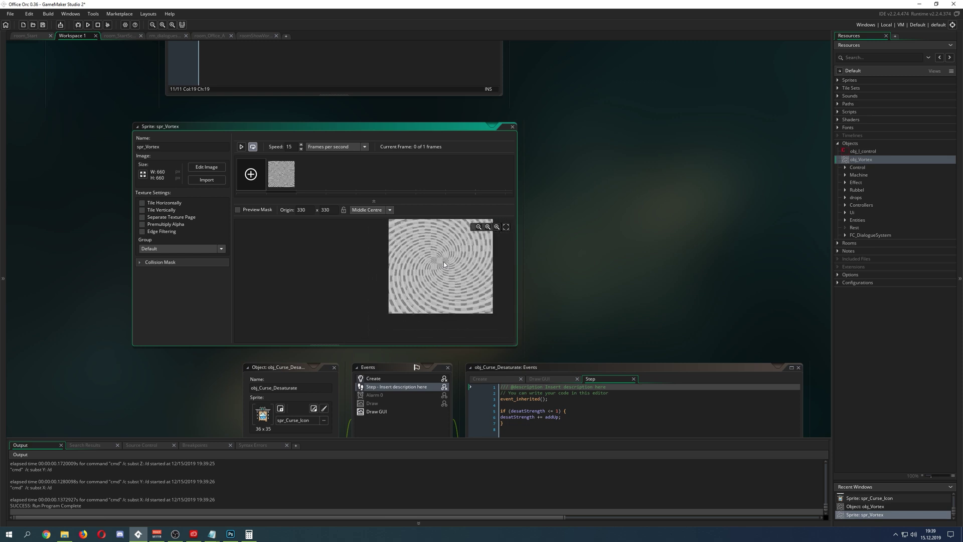
scroll(444, 294, "up", 2, "ctrl")
scroll(449, 301, "up", 1, "ctrl")
scroll(446, 308, "down", 2)
scroll(413, 273, "down", 3, "ctrl")
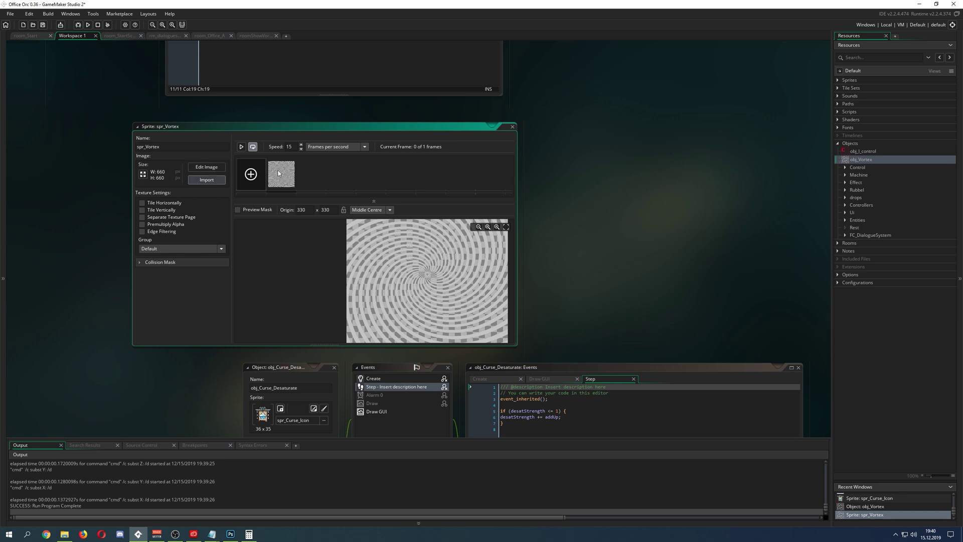
left_click(512, 126)
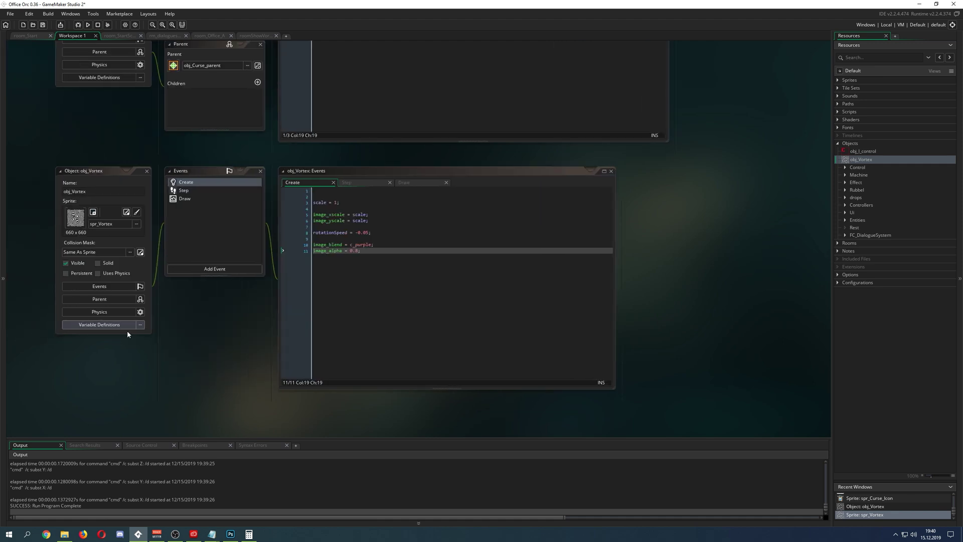
- Shrink the output pane to give the workspace more room and examine the Create event code of obj_Vortex
scroll(368, 325, "up", 2, "ctrl")
scroll(366, 326, "right", 3, "shift")
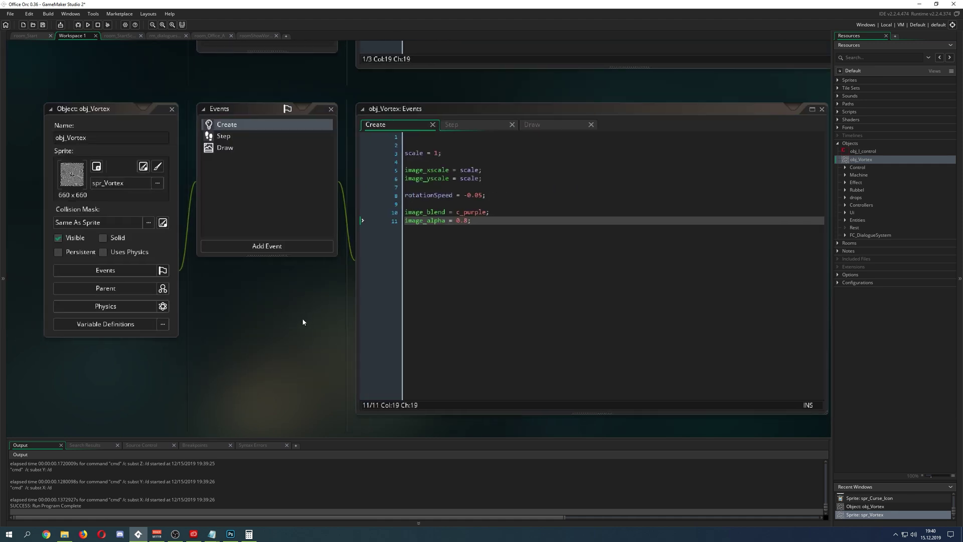
left_click_drag(294, 440, 294, 516)
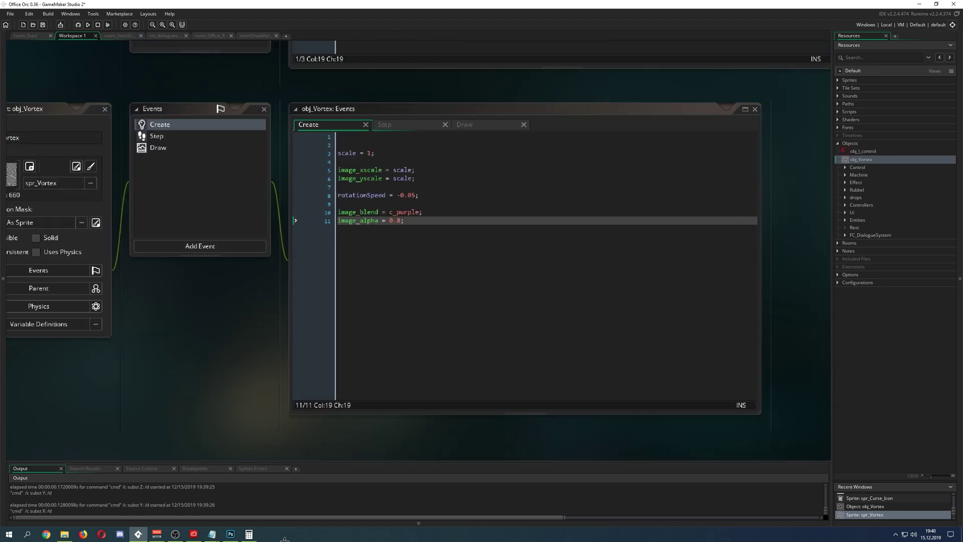
scroll(185, 392, "right", 2, "shift")
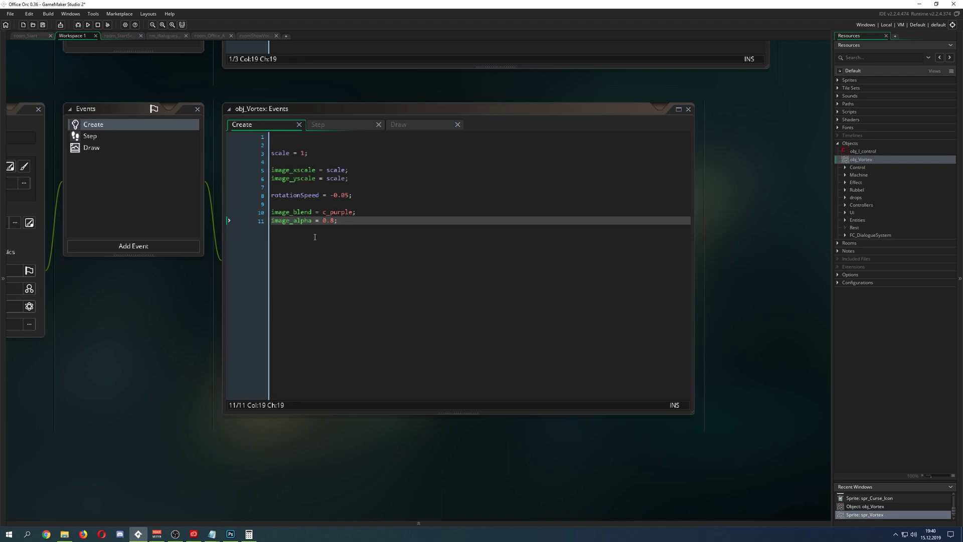
scroll(324, 196, "up", 2, "ctrl")
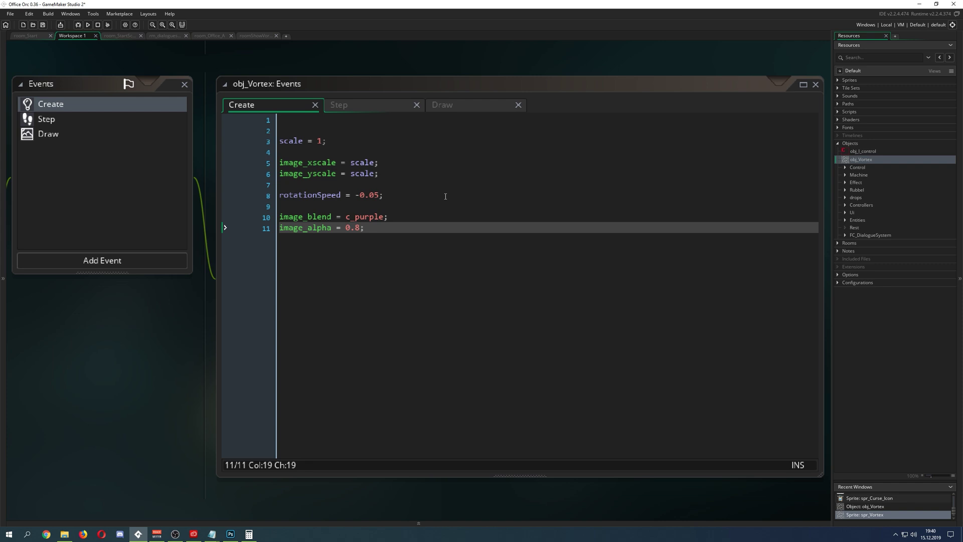
scroll(445, 196, "up", 1)
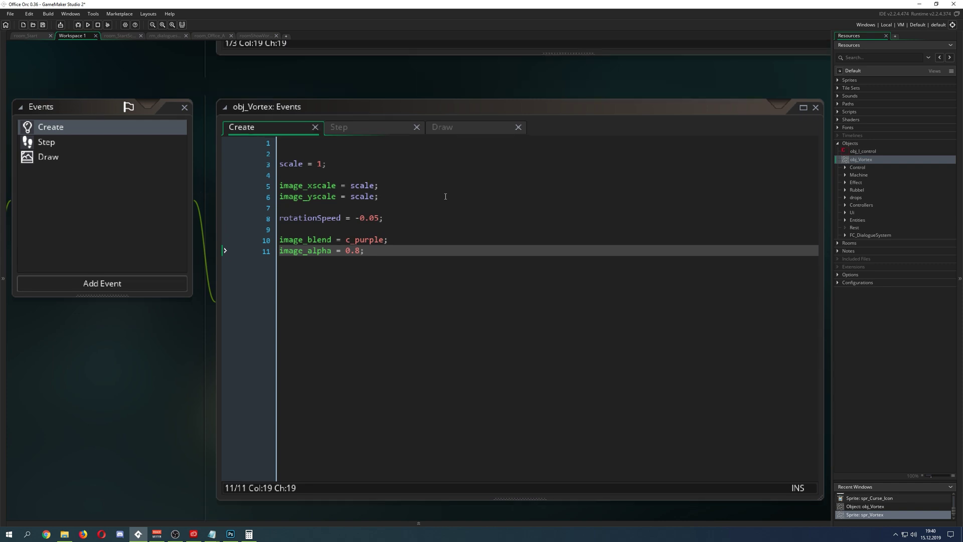
scroll(178, 387, "left", 5, "shift")
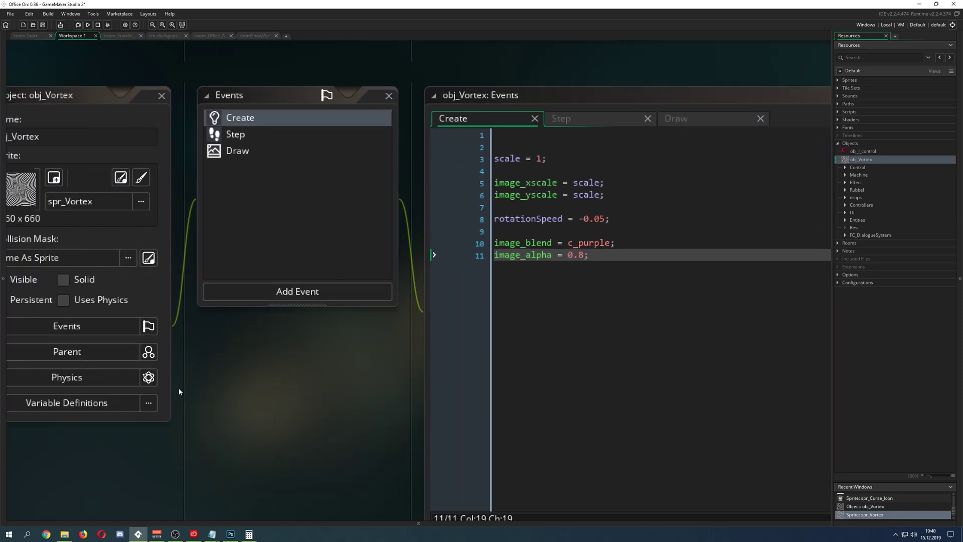
scroll(325, 390, "right", 5, "shift")
scroll(487, 194, "up", 1, "ctrl")
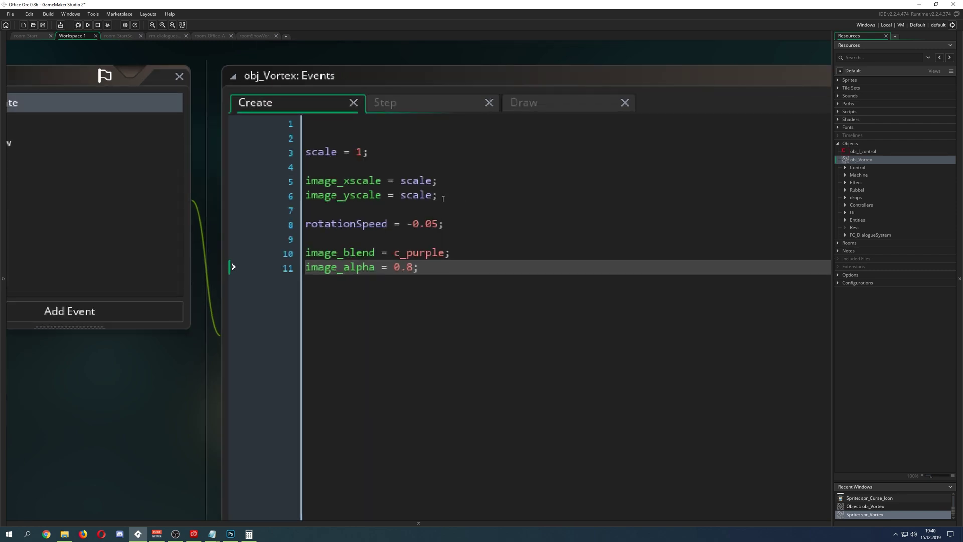
scroll(367, 164, "down", 2, "ctrl")
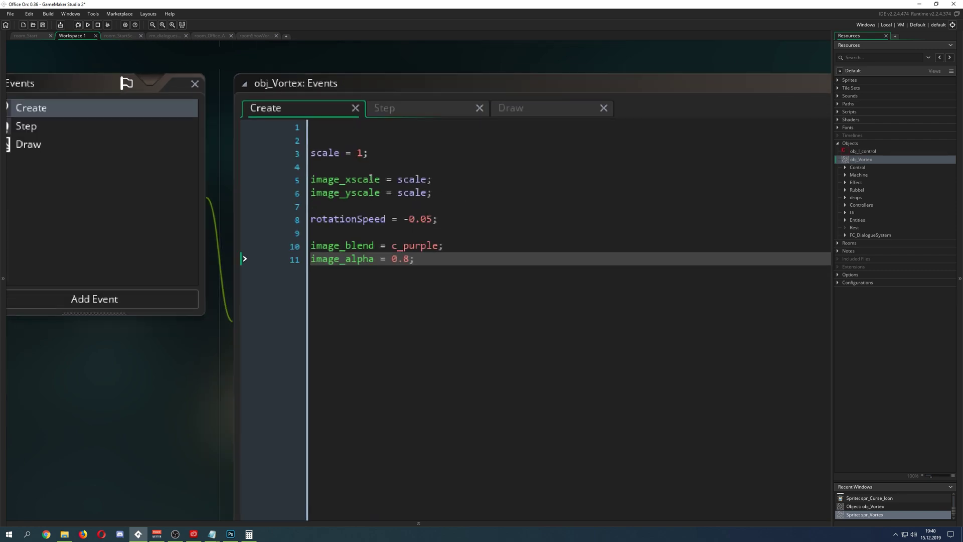
scroll(184, 381, "left", 4, "shift")
scroll(323, 372, "right", 3, "shift")
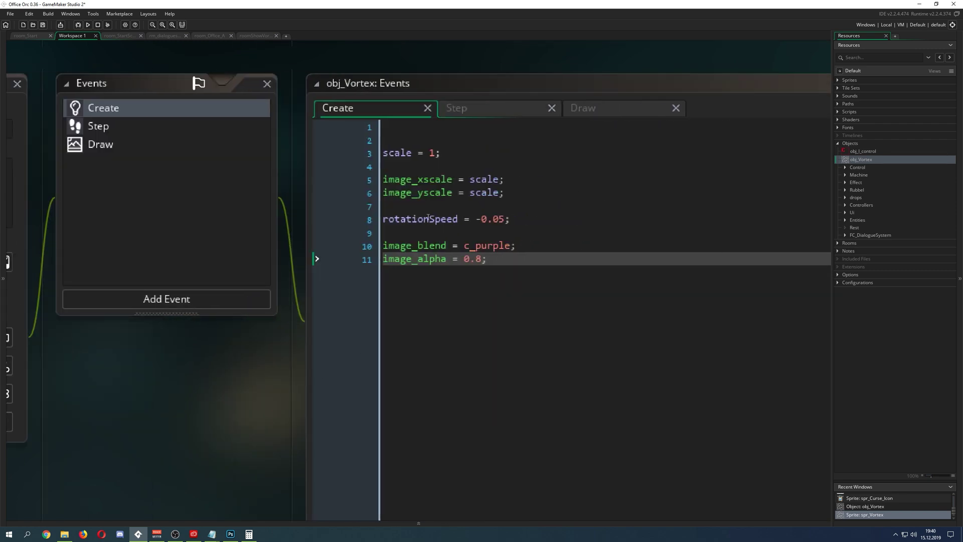
- Examine how the scale variable is assigned to image_xscale and image_yscale in the Create event
left_click(414, 153)
left_click(484, 193)
mouse_move(430, 179)
left_mouse_down()
mouse_move(494, 179)
mouse_move(411, 179)
left_mouse_up()
left_click(485, 187)
left_click(477, 180)
scroll(562, 207, "up", 2, "ctrl")
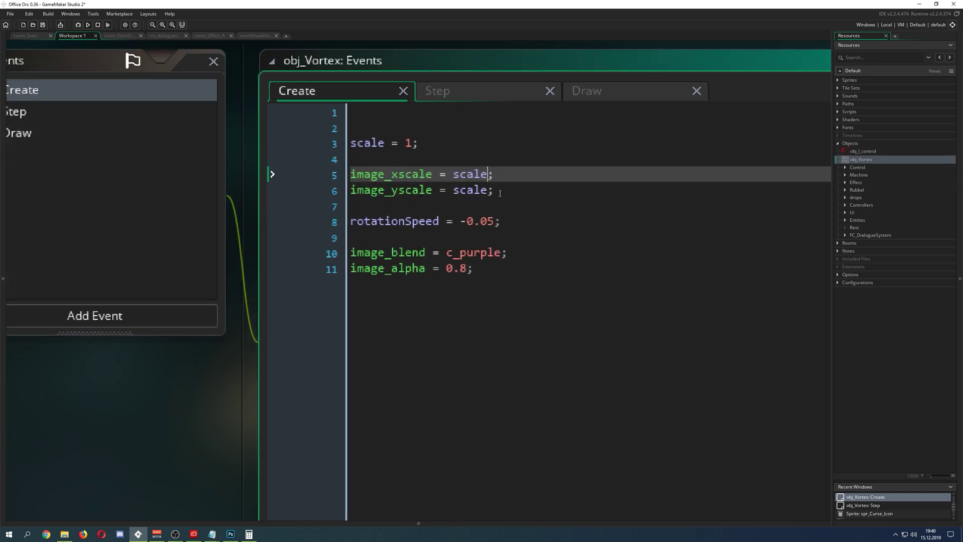
left_click_drag(496, 190, 278, 139)
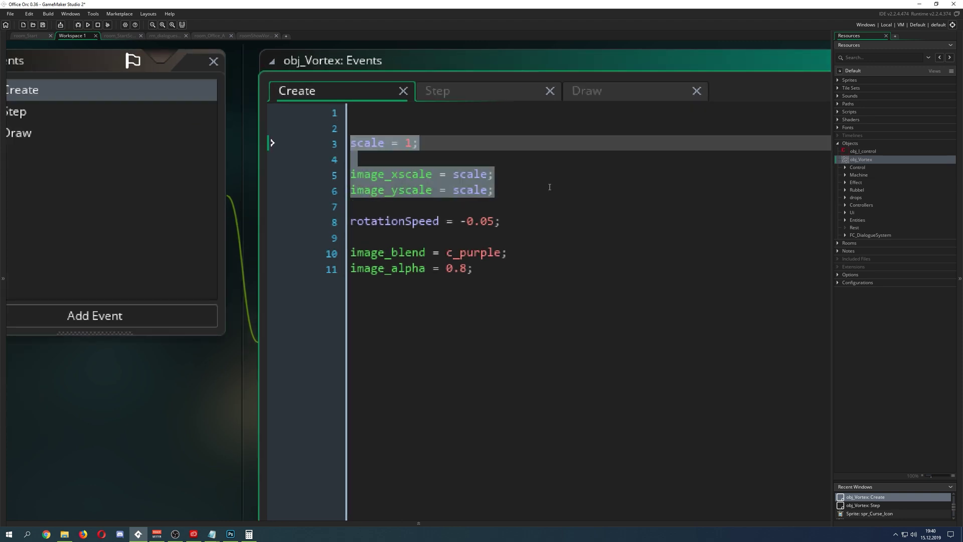
scroll(550, 187, "down", 1, "ctrl")
left_click(524, 193)
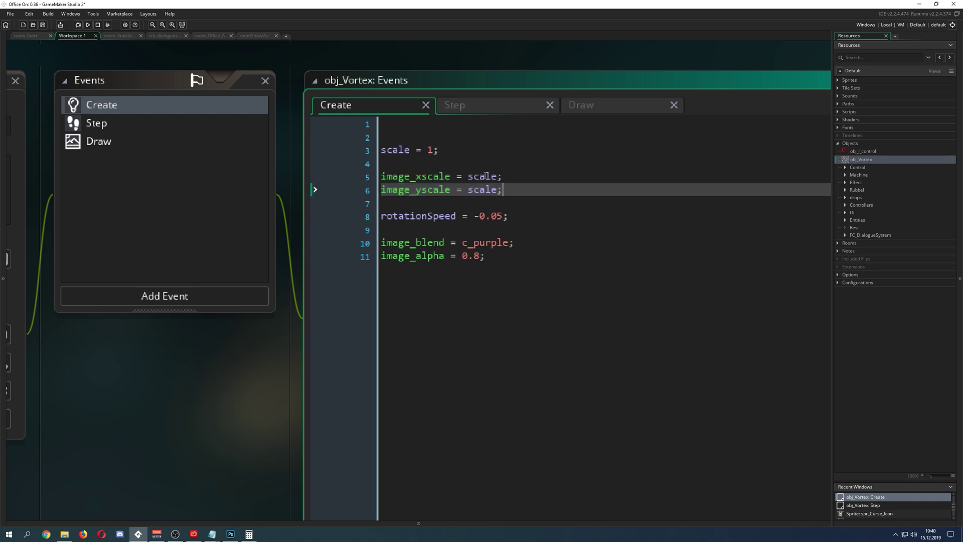
left_click(485, 176)
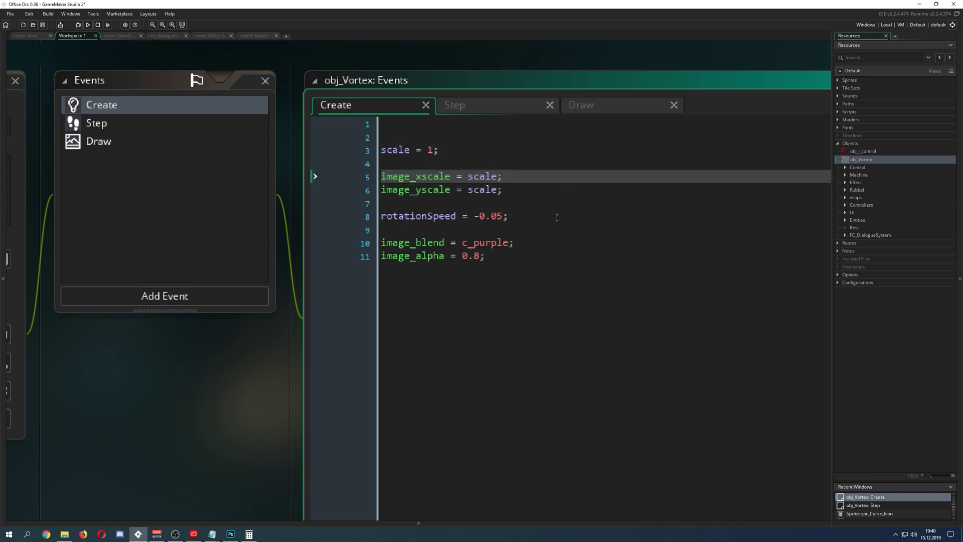
double_click(483, 175)
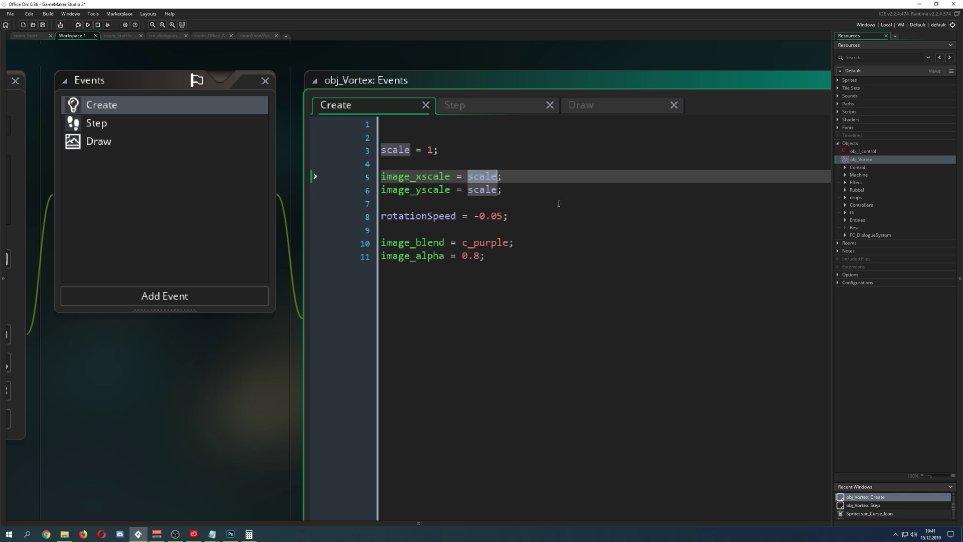
- Examine the rotationSpeed variable and its use on image_angle in the Step event, and close the Step code
left_click(521, 215)
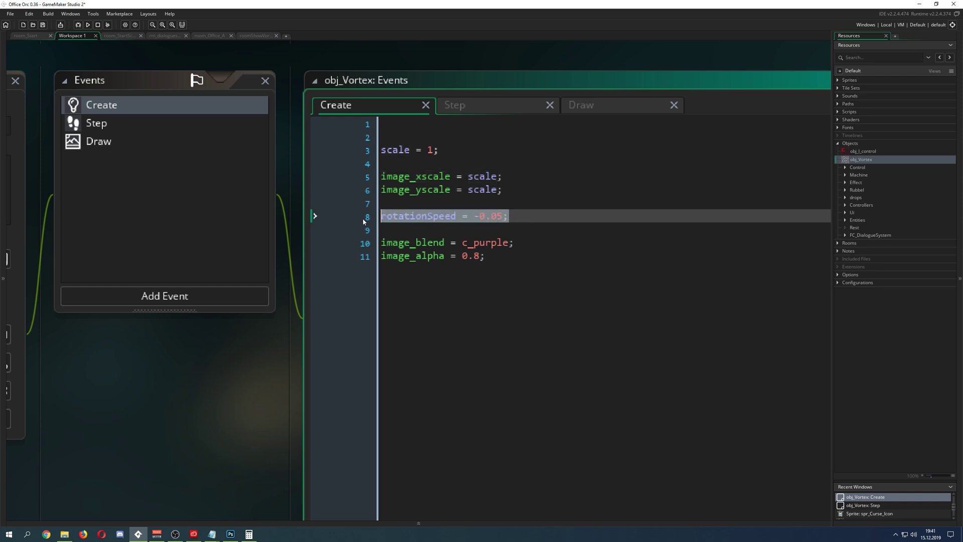
scroll(574, 231, "up", 1, "ctrl")
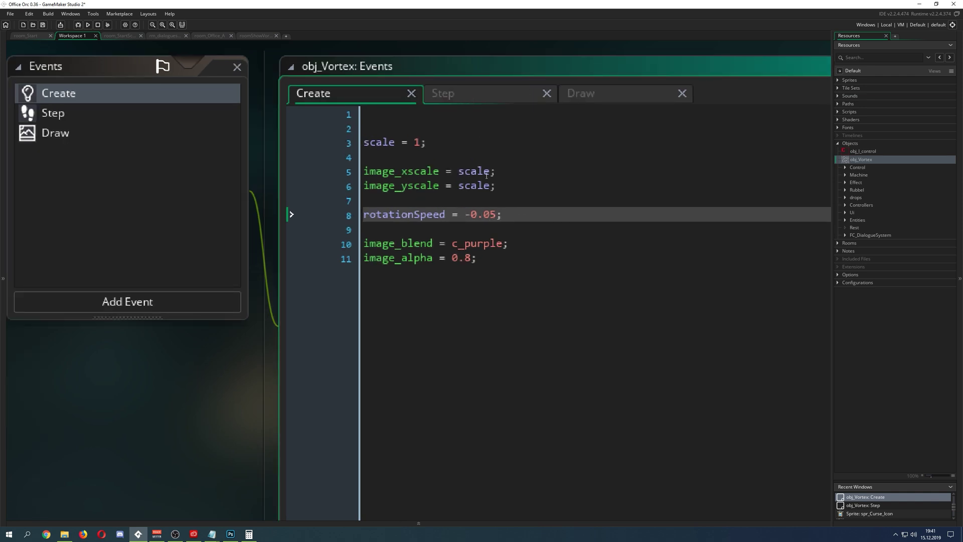
left_click(470, 95)
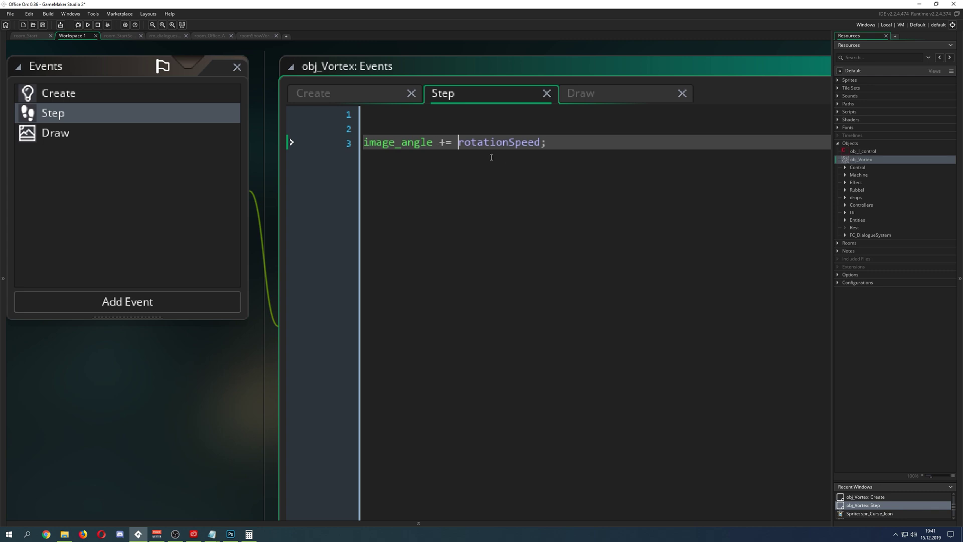
double_click(443, 142)
left_click(470, 143)
left_click(546, 94)
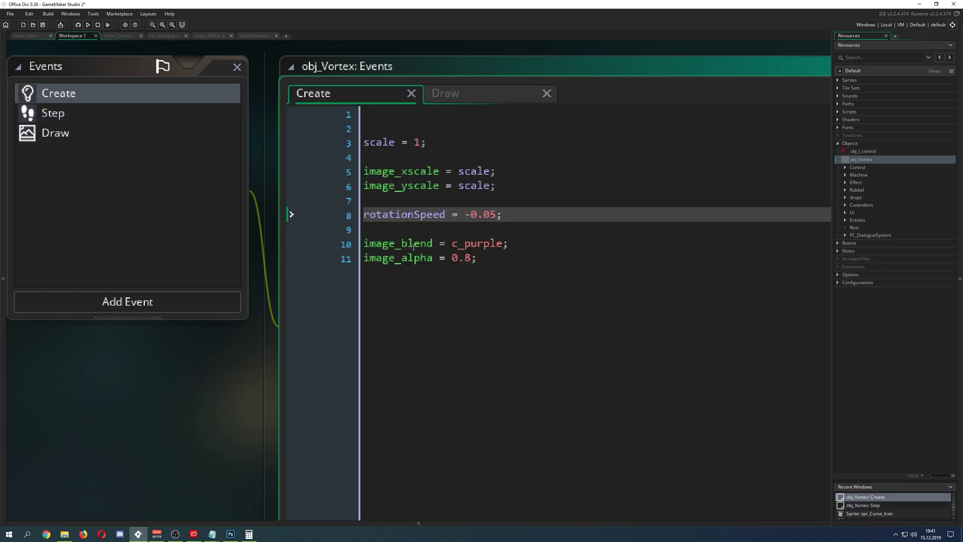
- Examine the image_alpha and image_blend lines at the end of the Create event
left_click_drag(476, 257, 459, 258)
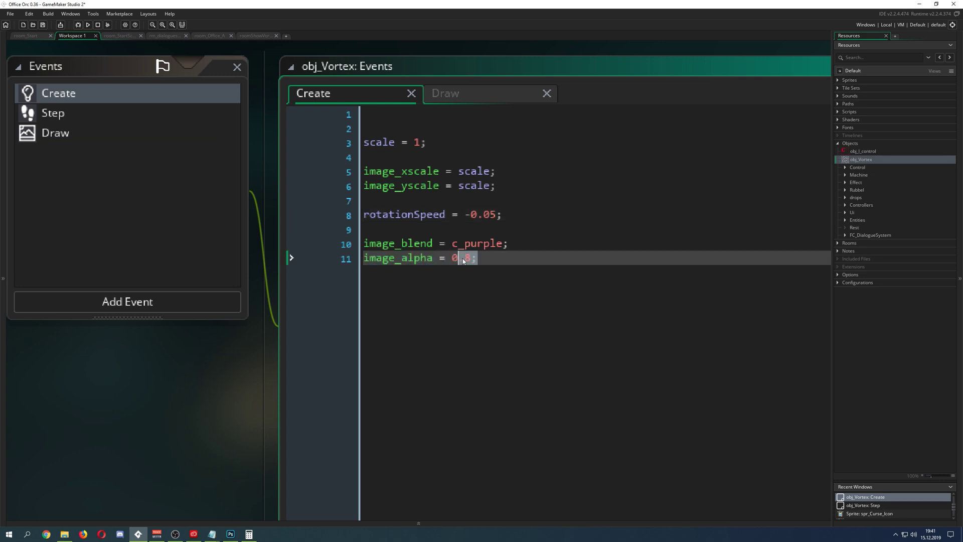
left_click(489, 261)
scroll(489, 261, "up", 3, "ctrl")
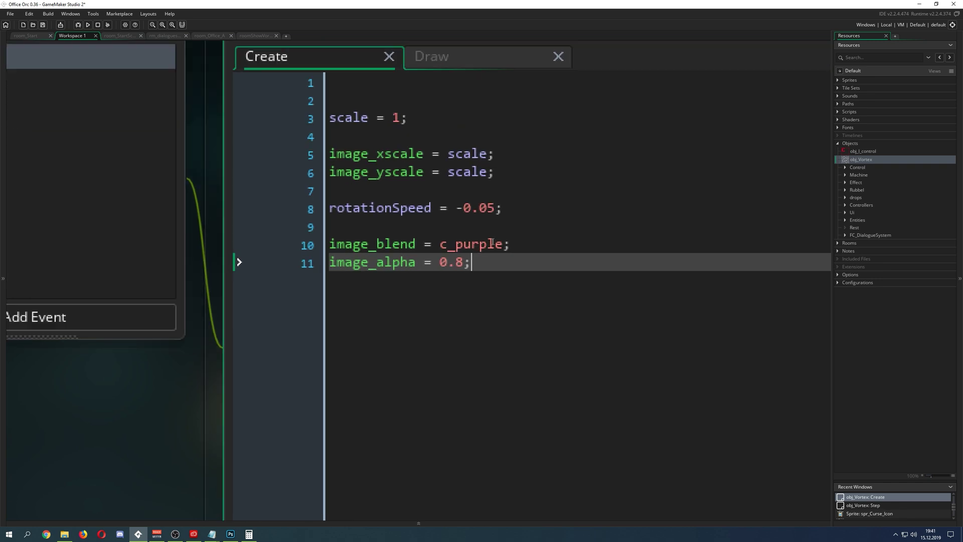
left_click_drag(324, 243, 391, 243)
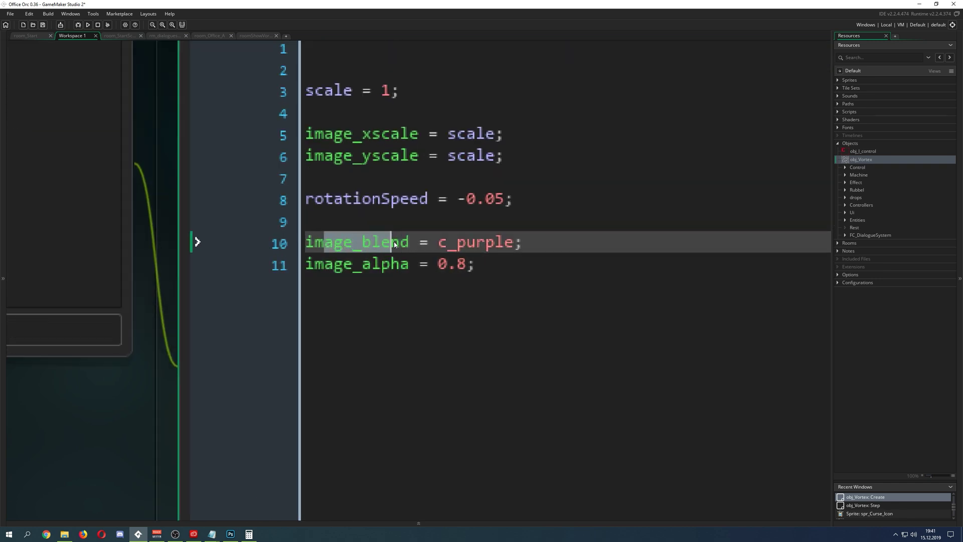
- Reopen the spr_Vortex sprite to check the colouring of its spiral image, and close it
scroll(394, 244, "down", 3, "ctrl")
scroll(290, 356, "left", 5, "shift")
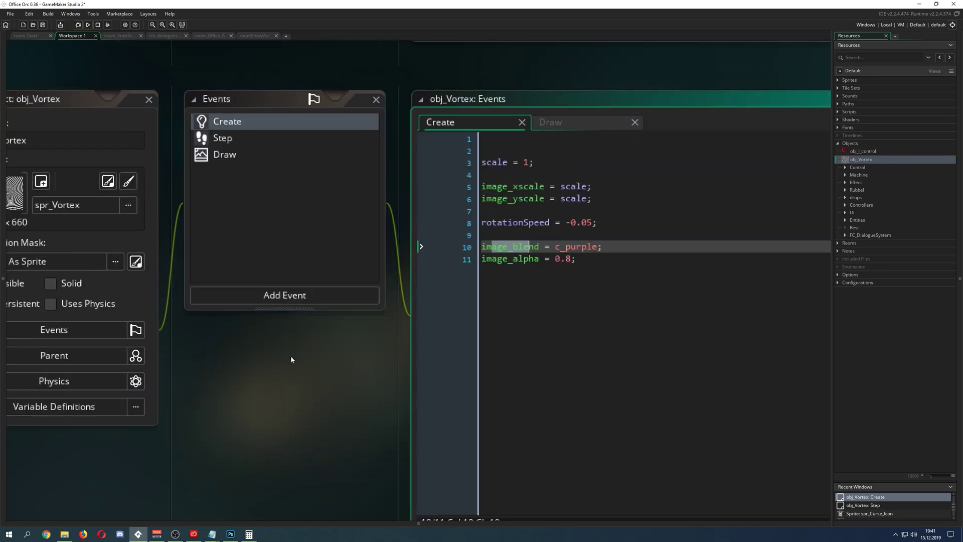
left_click(243, 181)
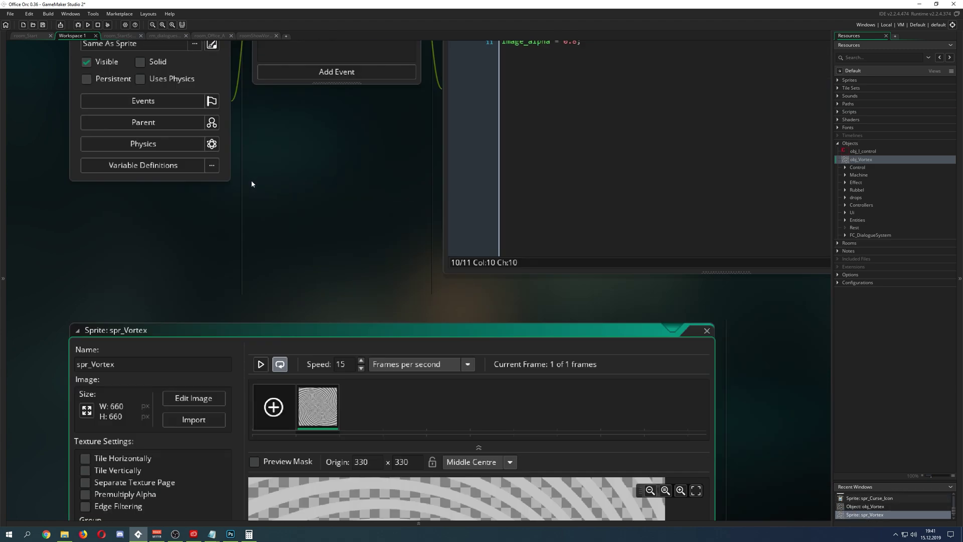
scroll(395, 281, "up", 5, "ctrl")
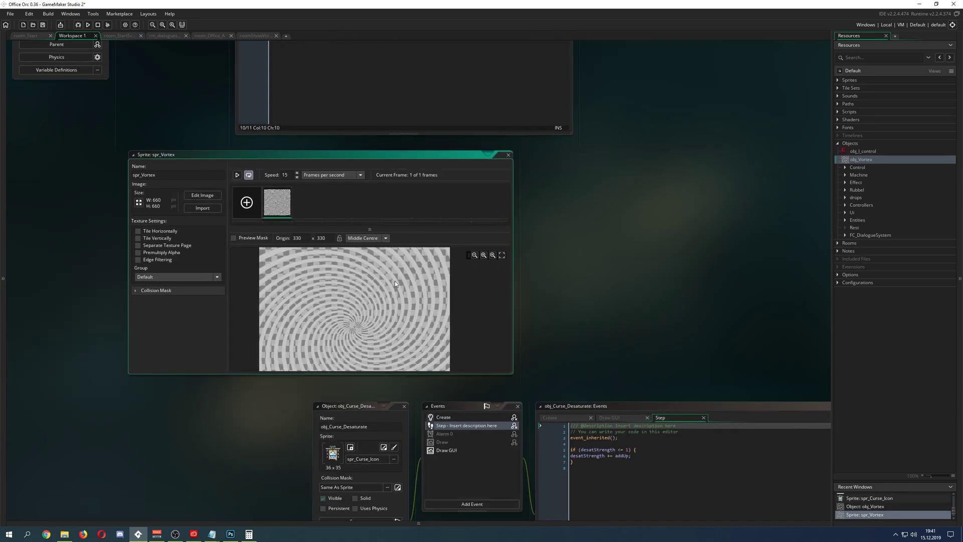
left_click(508, 155)
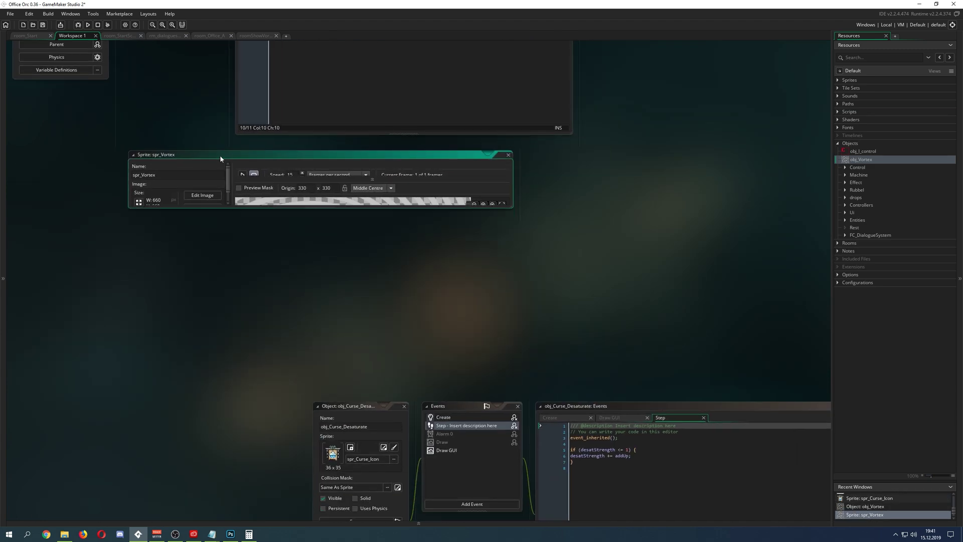
- Examine the image_blend line and its c_purple colour in obj_Vortex's Create event
scroll(216, 201, "up", 4)
scroll(229, 228, "up", 3, "ctrl")
middle_click_drag(227, 228, 534, 290)
left_click(546, 229)
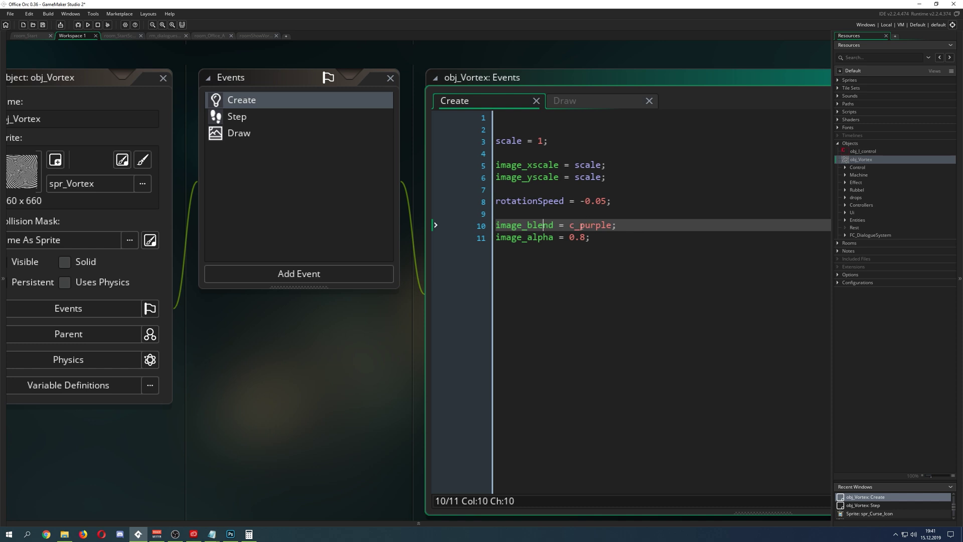
mouse_move(554, 229)
left_mouse_down()
mouse_move(495, 229)
mouse_move(540, 227)
left_mouse_up()
left_click(604, 227)
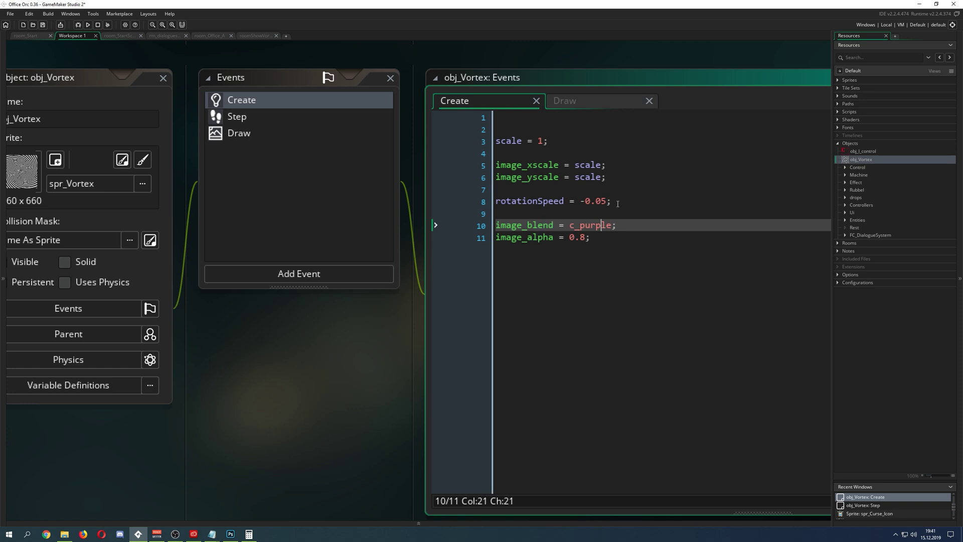
- Examine the Draw event of obj_Vortex, covering both gpu_set_blendmode lines and the draw_self call
left_click(600, 107)
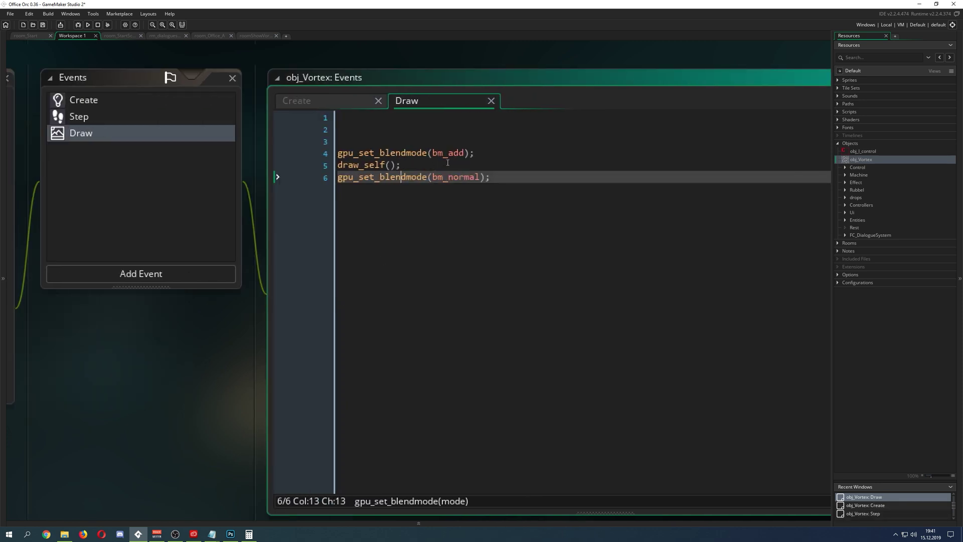
left_click_drag(490, 155, 338, 156)
left_click_drag(489, 177, 339, 178)
left_click(410, 198)
left_click_drag(402, 166, 366, 169)
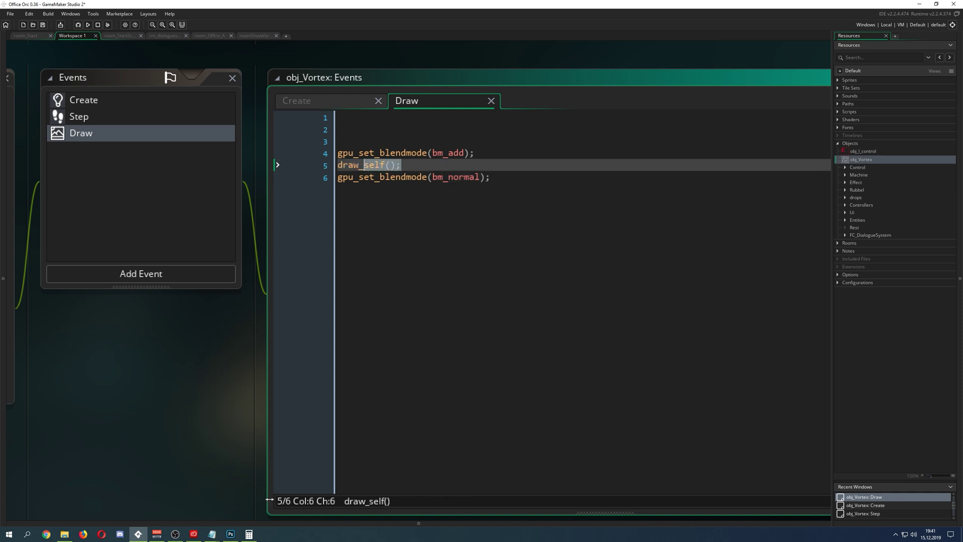
- Switch to Photoshop, add a new layer above the white background and fill it with the green foreground colour
left_click(231, 533)
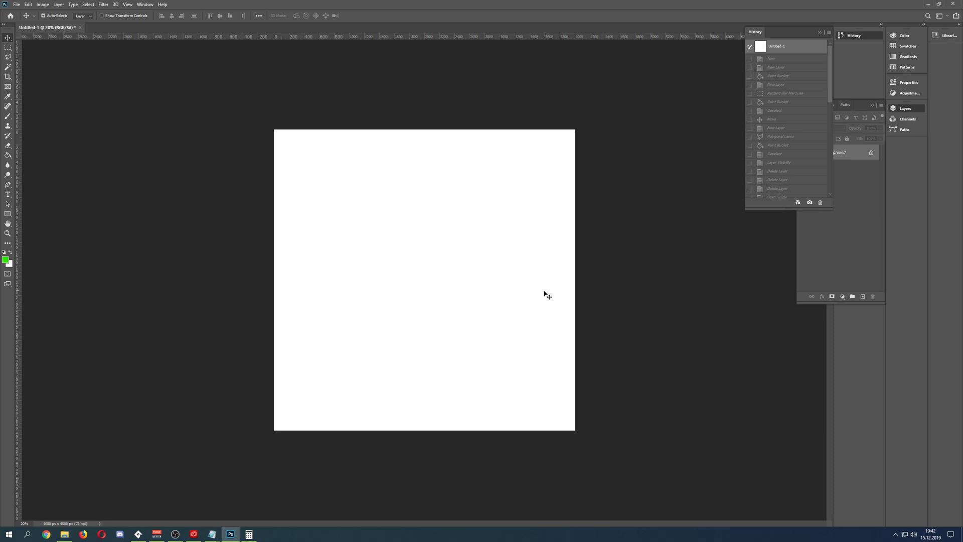
left_click(7, 155)
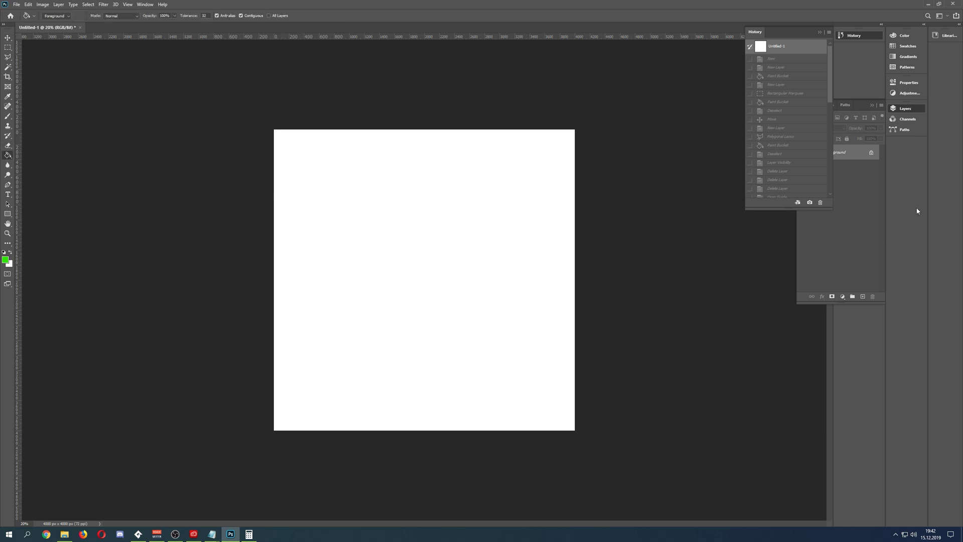
left_click(862, 106)
left_click(861, 297)
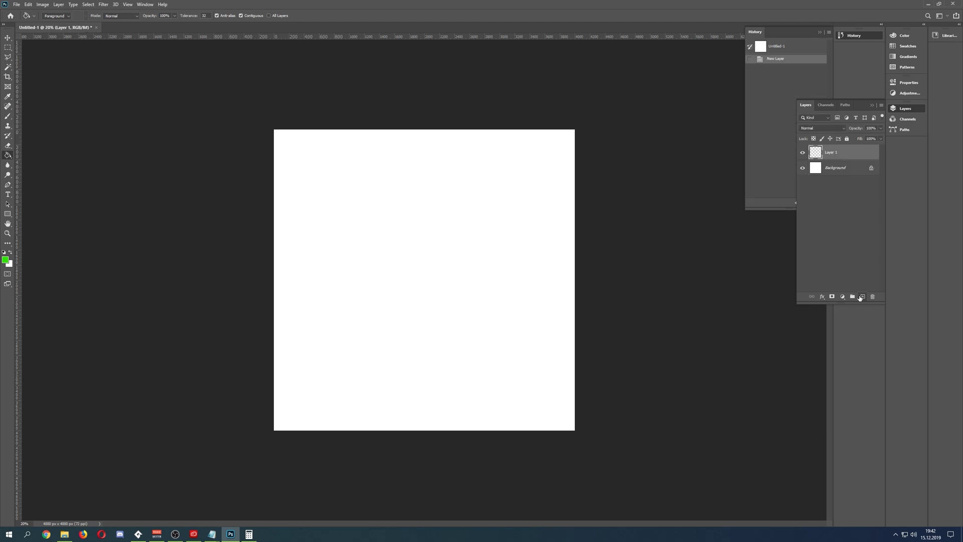
left_click(420, 244)
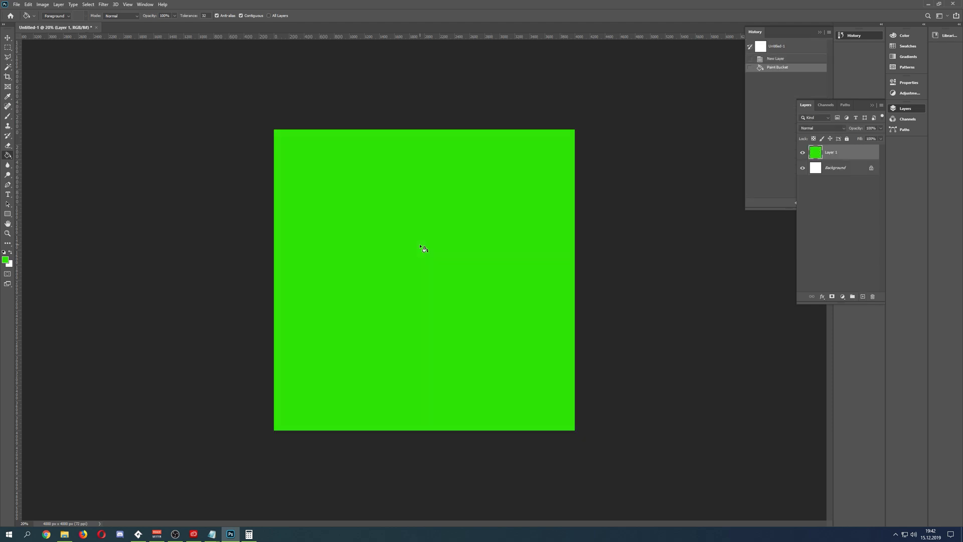
- Place one vertical and one horizontal guide through the canvas centre, using the green layer's Free Transform bounds for alignment
left_click(8, 48)
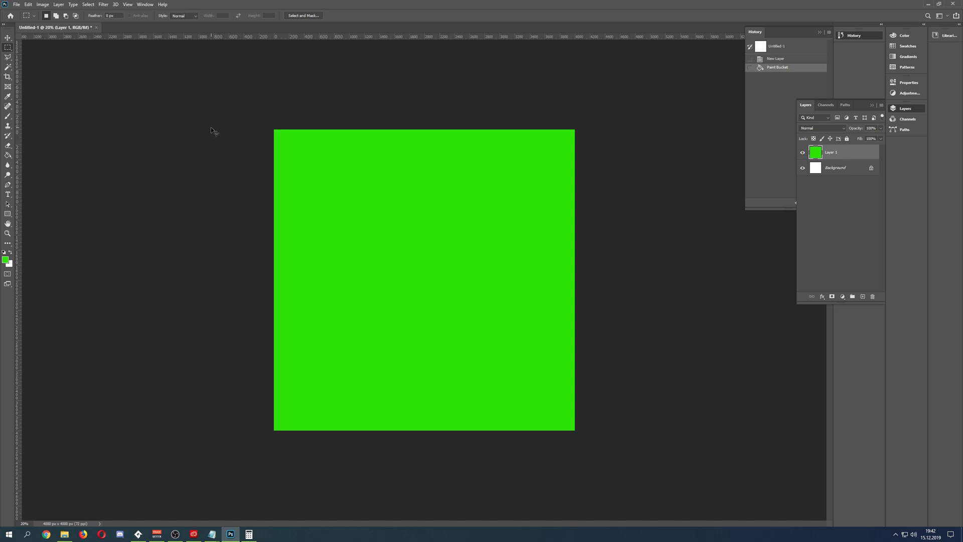
key("ctrl+t")
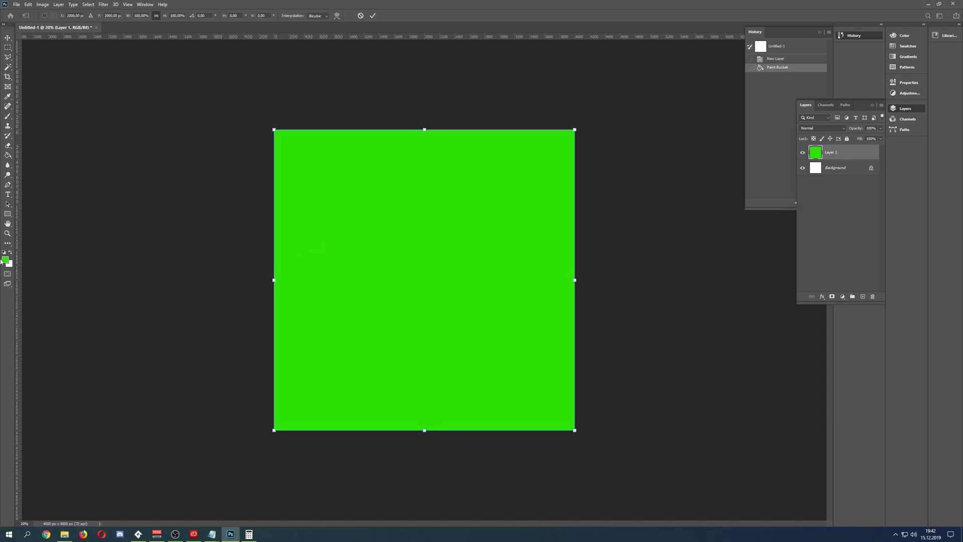
left_click_drag(15, 254, 425, 240)
left_click_drag(480, 38, 628, 280)
key("Return")
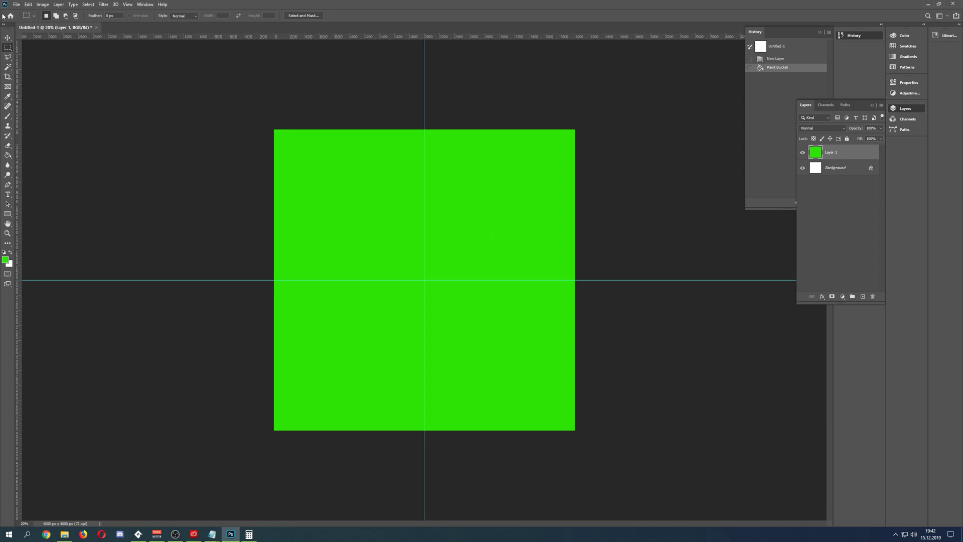
left_click(128, 4)
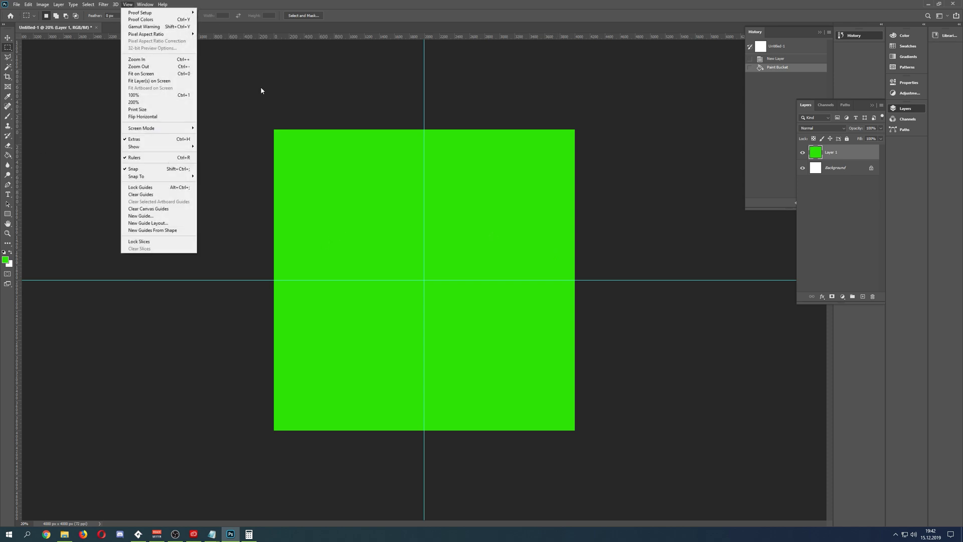
left_click(356, 20)
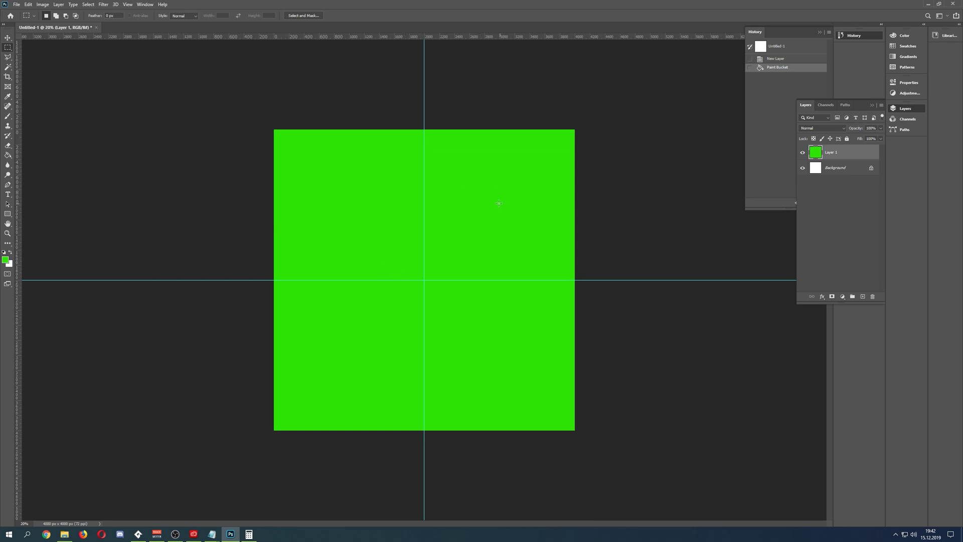
- Add a new empty layer above the green layer, ready for a rectangular selection at the canvas's upper edge
left_click(8, 233)
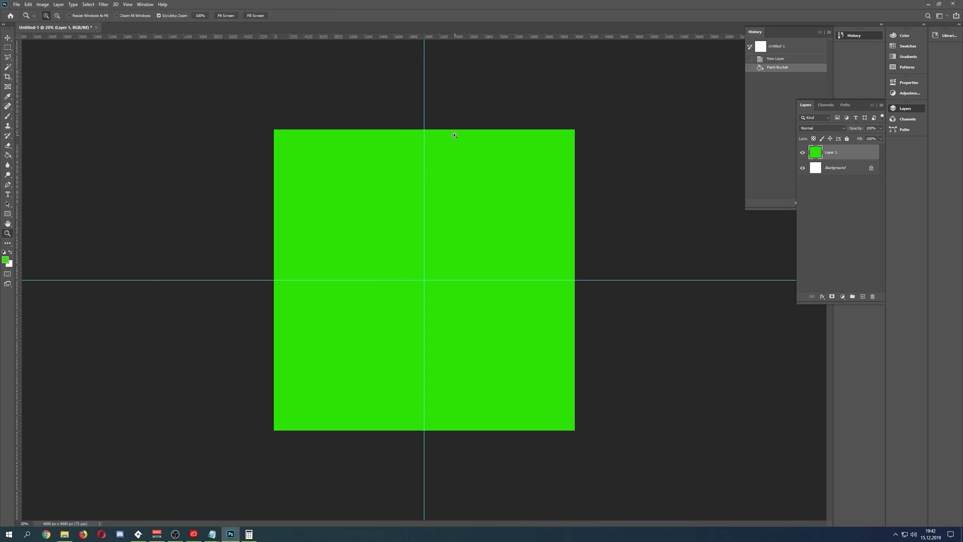
left_click(427, 133)
left_click(428, 134)
left_click(427, 134)
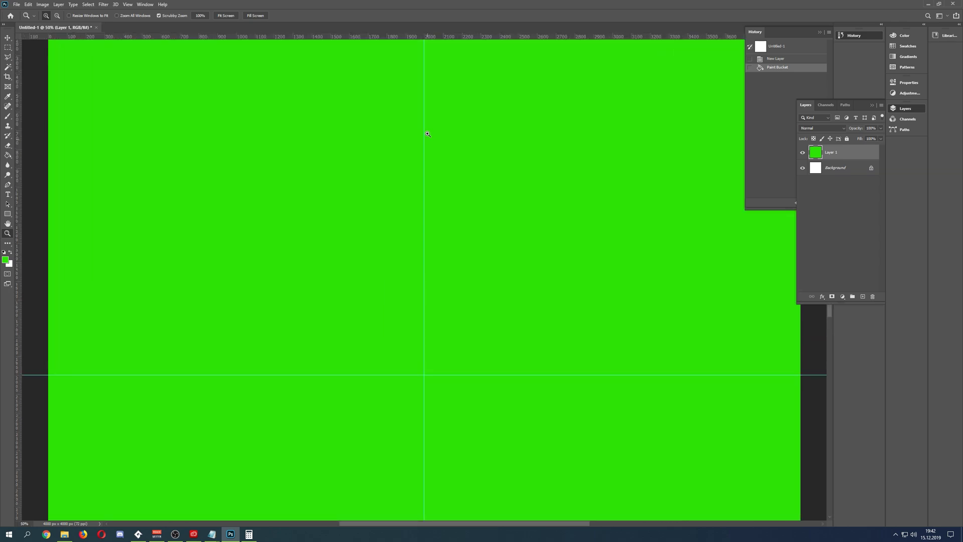
scroll(427, 134, "up", 3)
key("m")
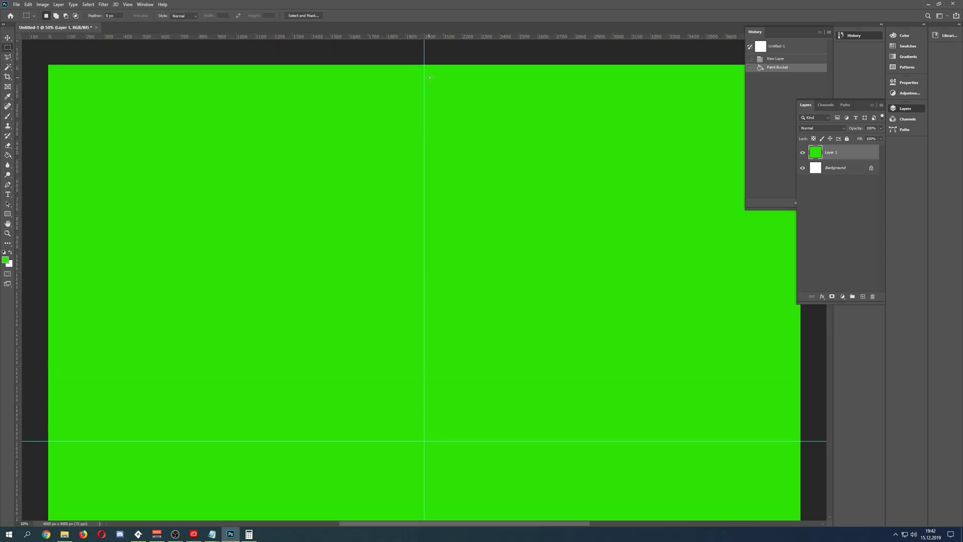
left_click(862, 297)
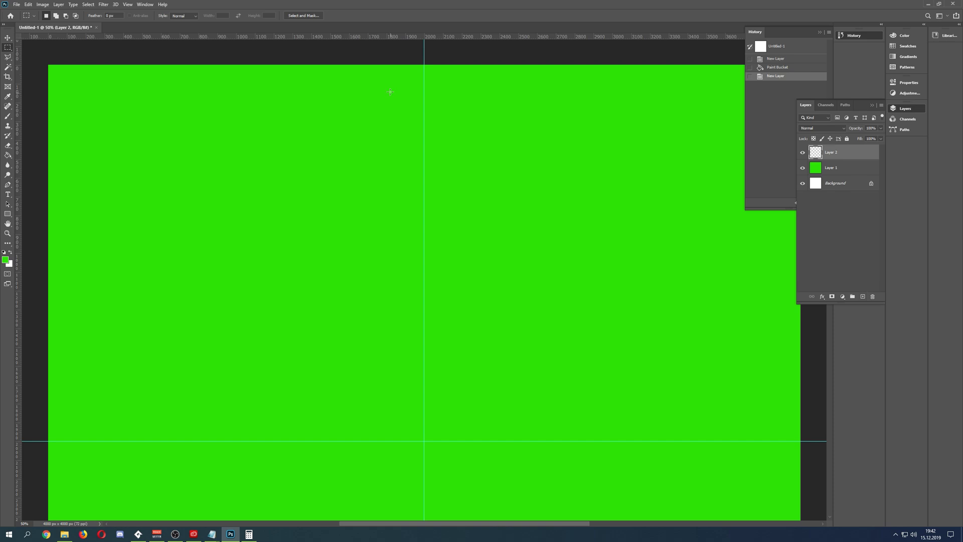
left_click_drag(390, 65, 441, 67, "alt")
key("ctrl+d")
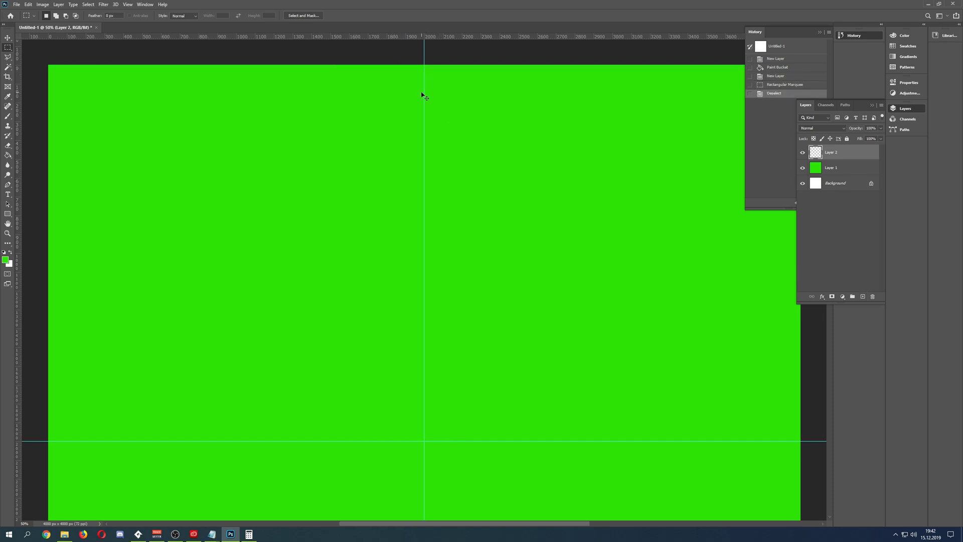
left_click_drag(423, 97, 398, 82, "alt")
key("ctrl+d")
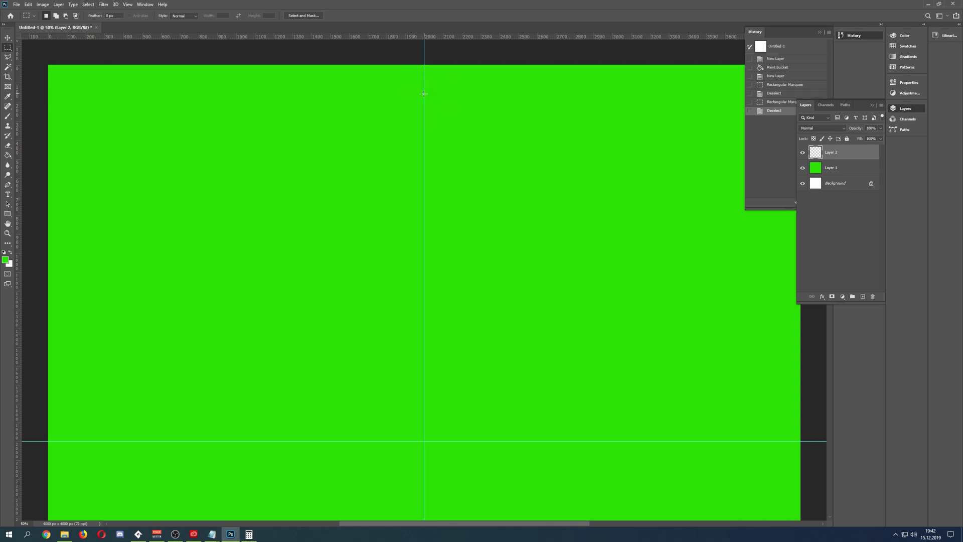
- Create a blue-filled rectangle about 335 by 230 px centred on the vertical guide, deselect it and move it to the canvas's upper edge
left_click_drag(424, 96, 393, 74, "alt")
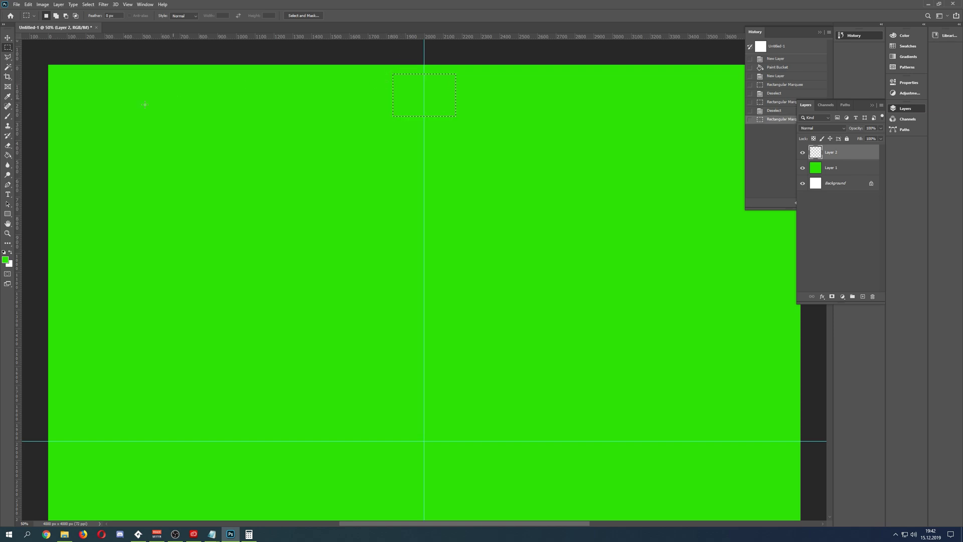
left_click(5, 259)
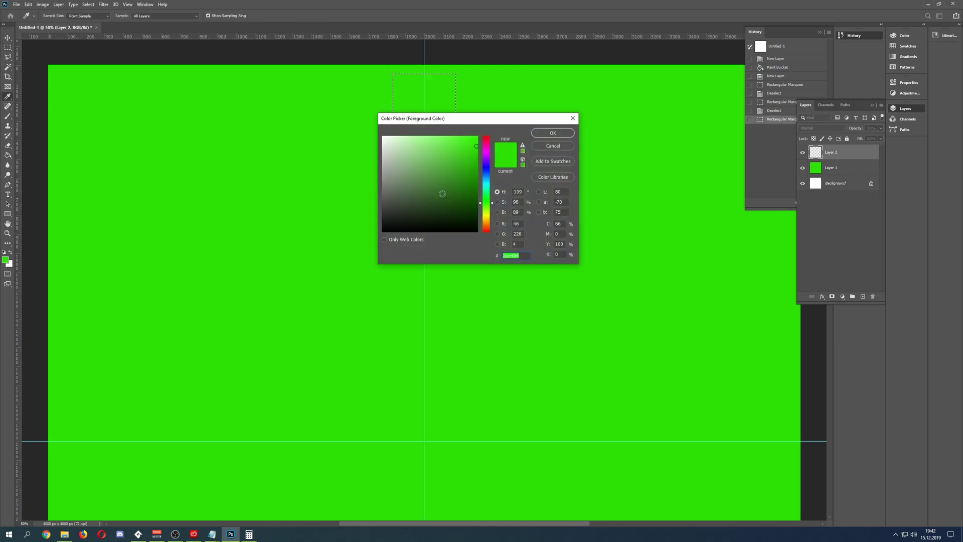
left_click(490, 181)
key("Return")
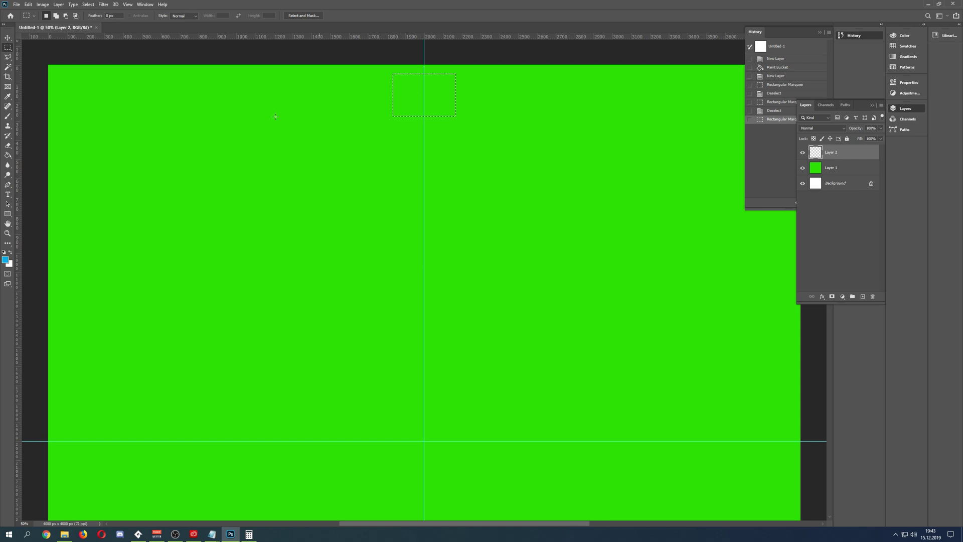
left_click(7, 155)
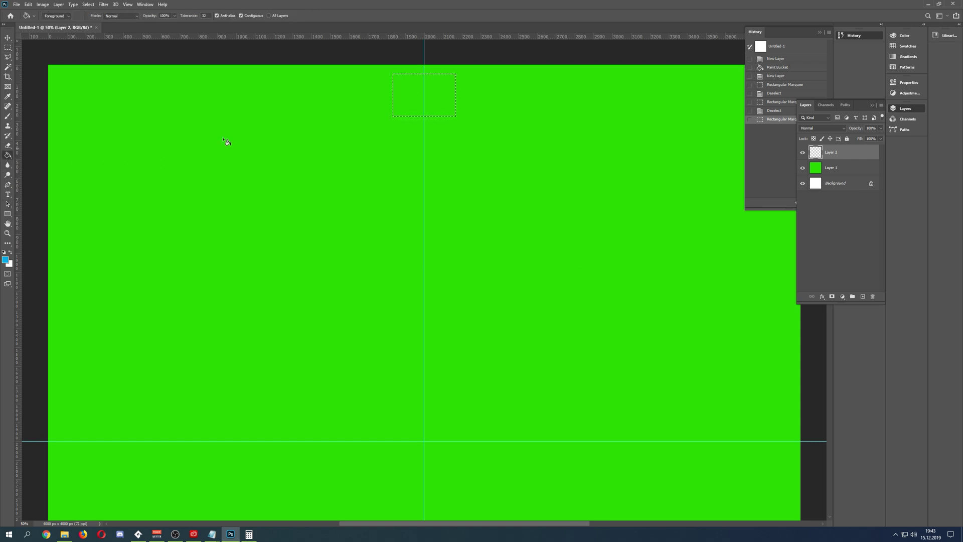
left_click(410, 95)
key("ctrl+d")
left_click(8, 37)
left_click_drag(429, 96, 428, 88)
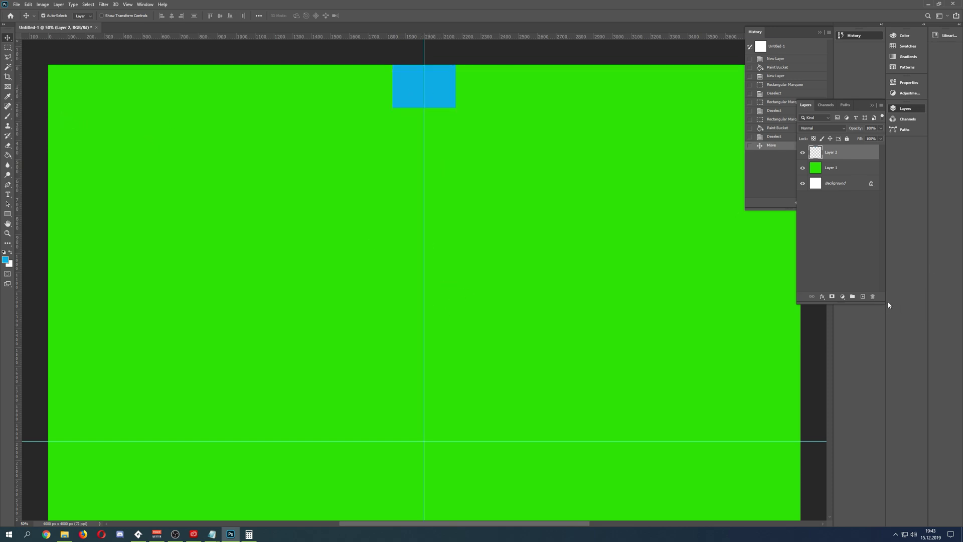
- On a new layer, make a triangular Polygonal Lasso selection from the guides' intersection to the blue rectangle's two upper corners
left_click(863, 297)
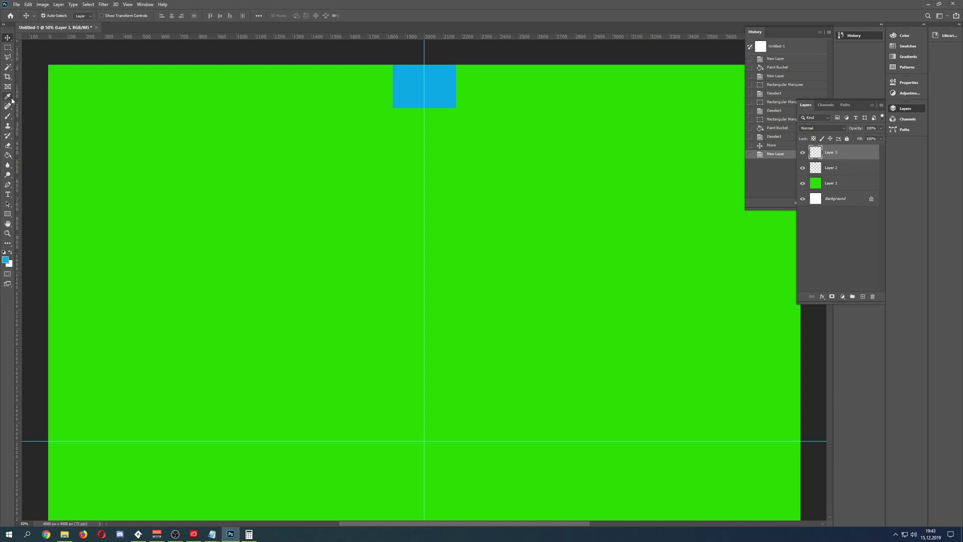
left_click(8, 80)
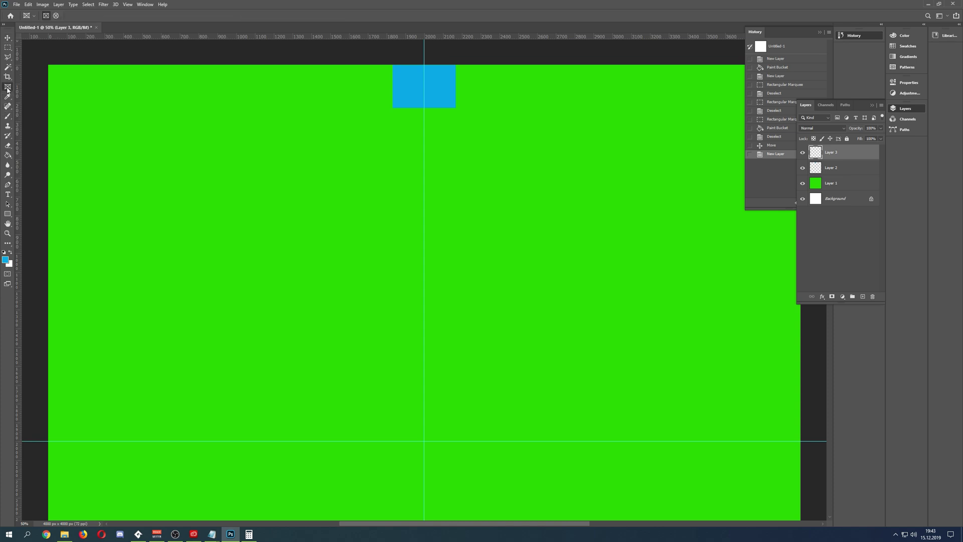
right_click(7, 82)
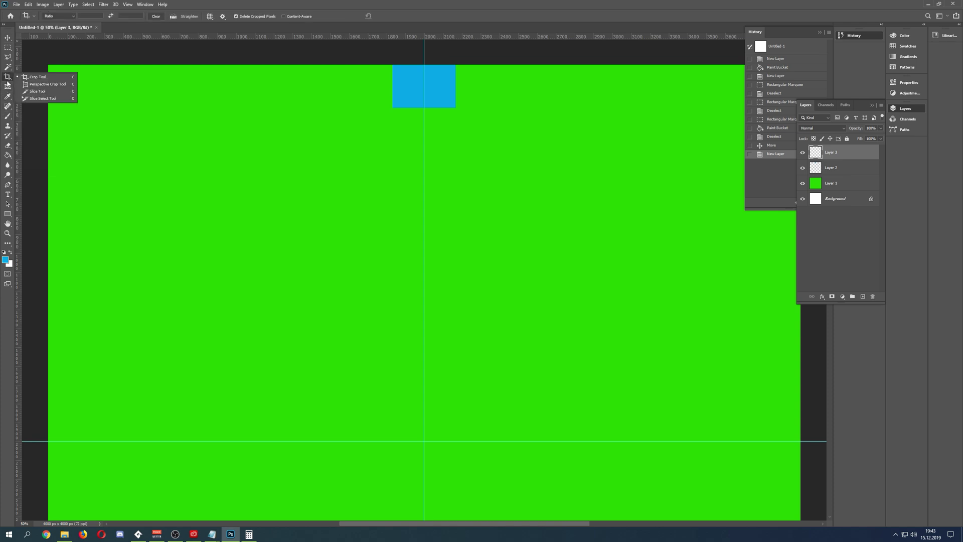
left_click(7, 75)
left_click(7, 68)
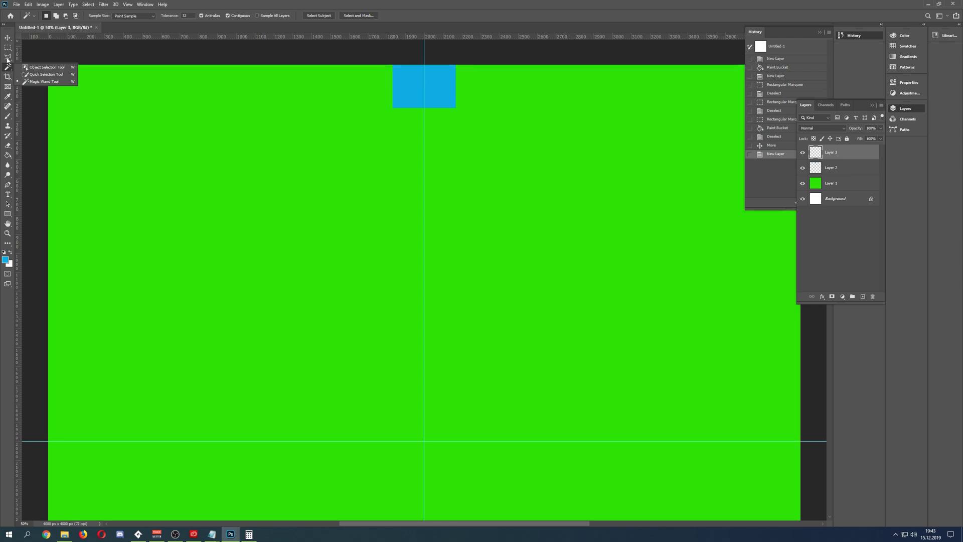
left_click(8, 56)
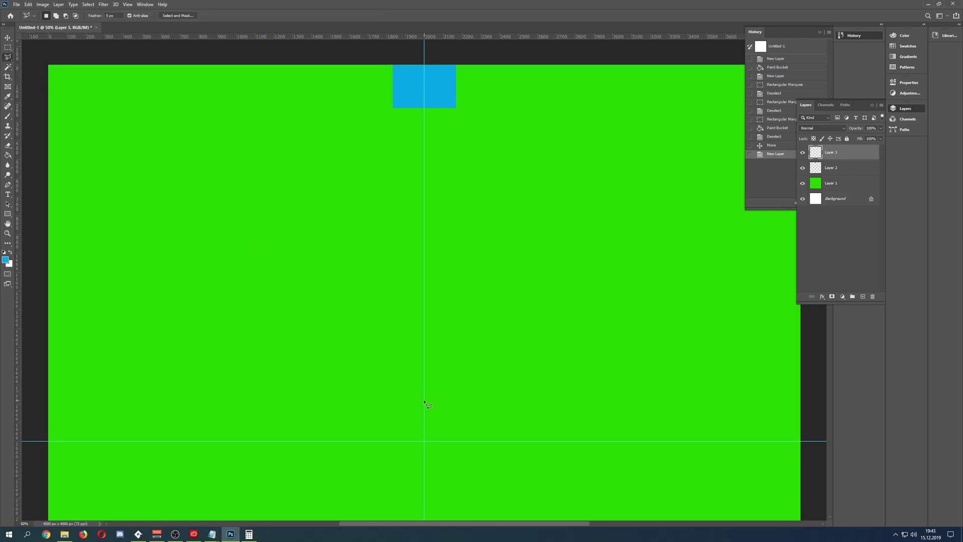
left_click(424, 443)
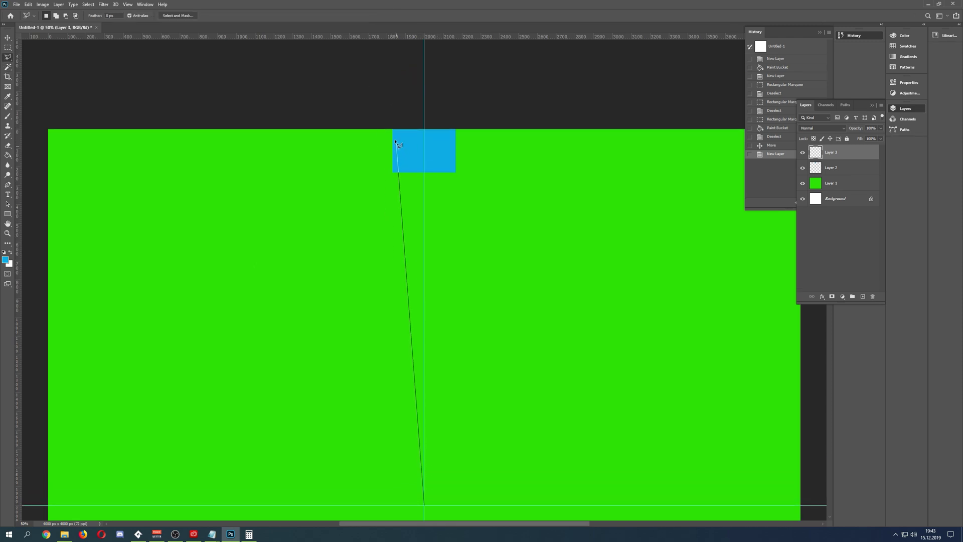
left_click(394, 130)
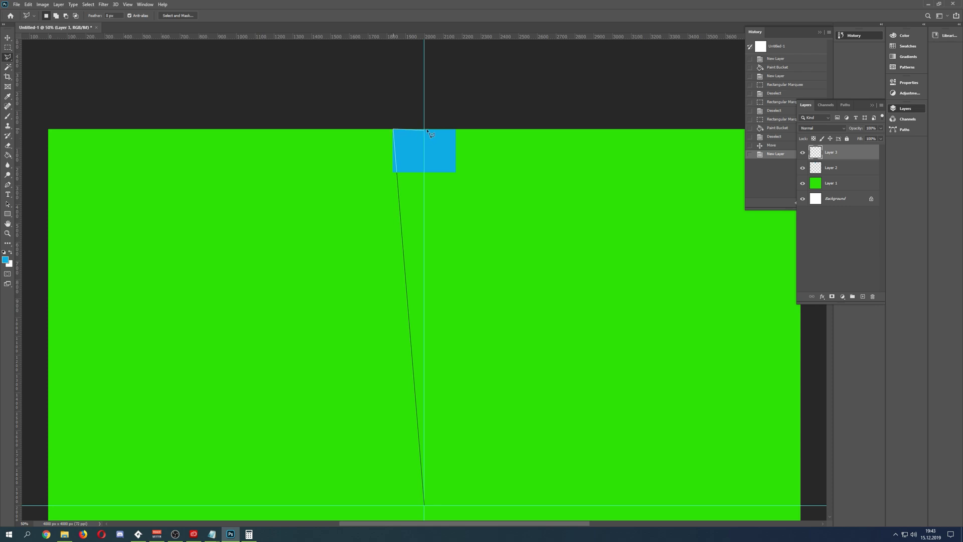
left_click(455, 130)
scroll(454, 150, "down", 3)
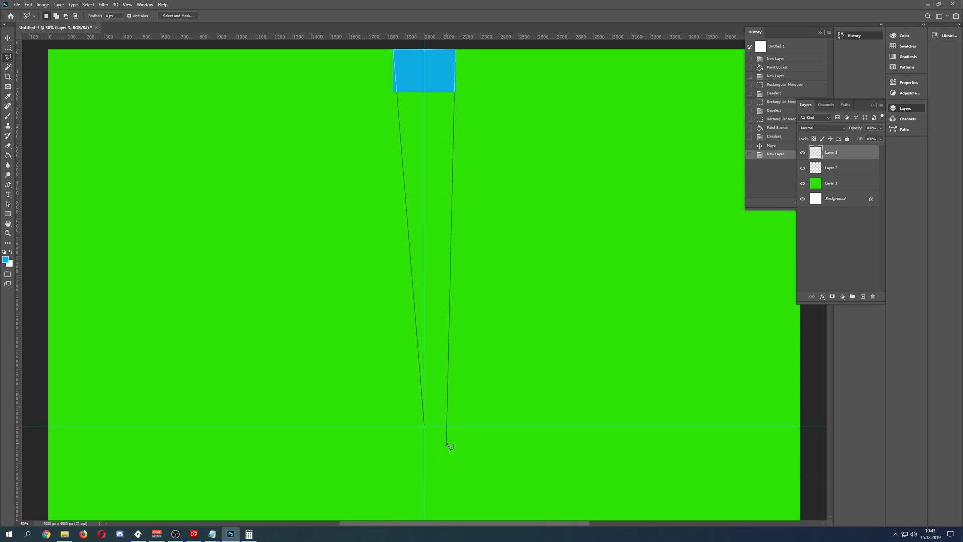
left_click(425, 428)
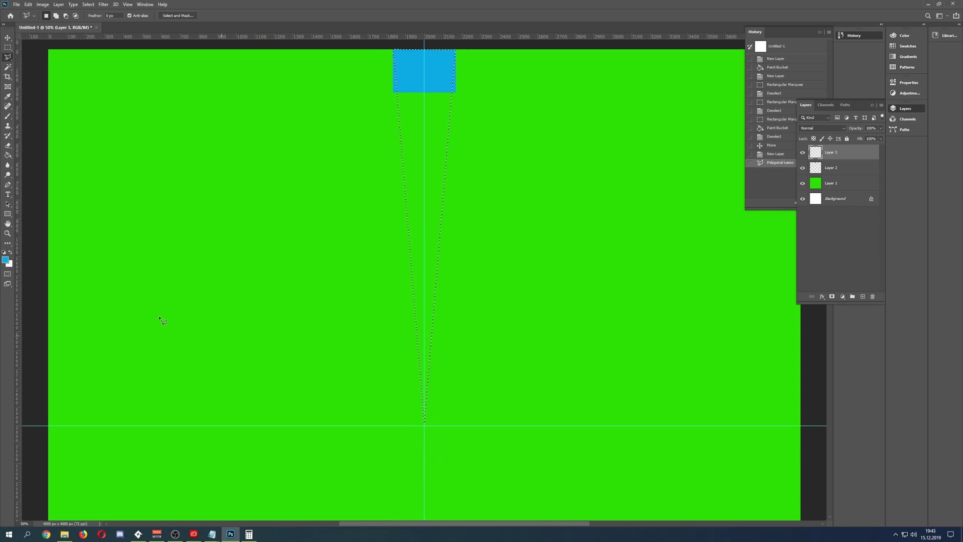
- Set the foreground colour to red and fill the triangular selection on the new layer with the Paint Bucket
left_click(6, 260)
left_click(485, 199)
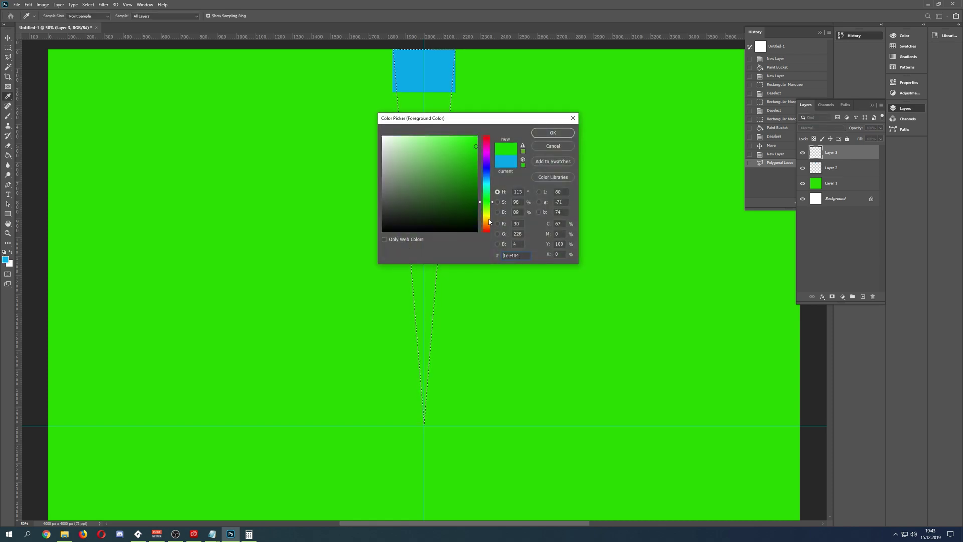
left_click(485, 231)
left_click(552, 132)
key("g")
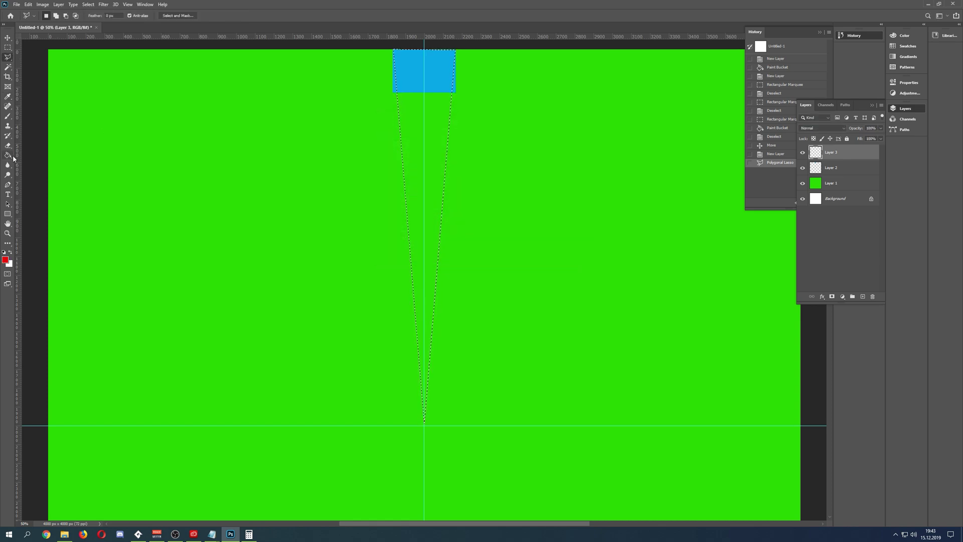
left_click(439, 153)
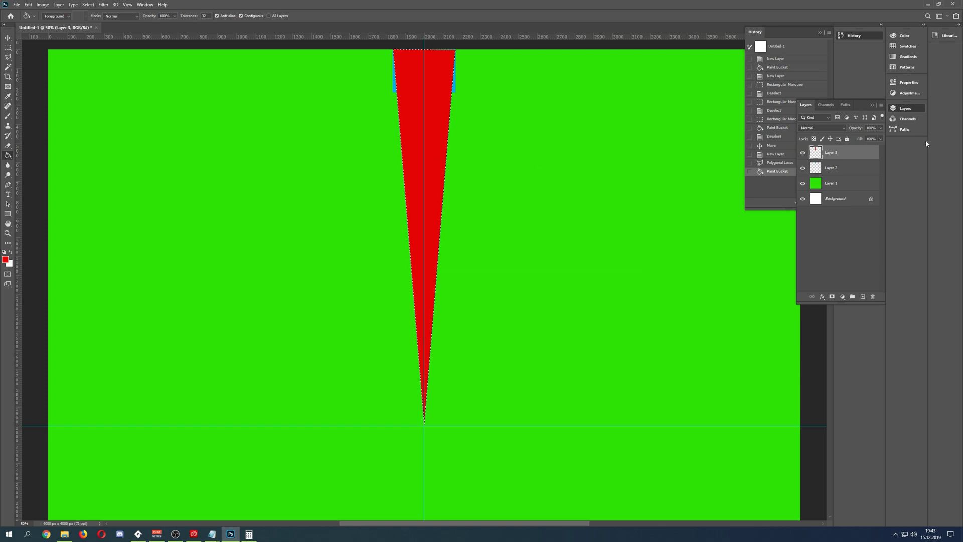
- Delete the blue rectangle layer, the green layer and the Background so only the red ray layer remains, and deselect
left_click(830, 183)
scroll(830, 183, "down", 5)
left_click(831, 168)
key("Delete")
left_click(872, 296)
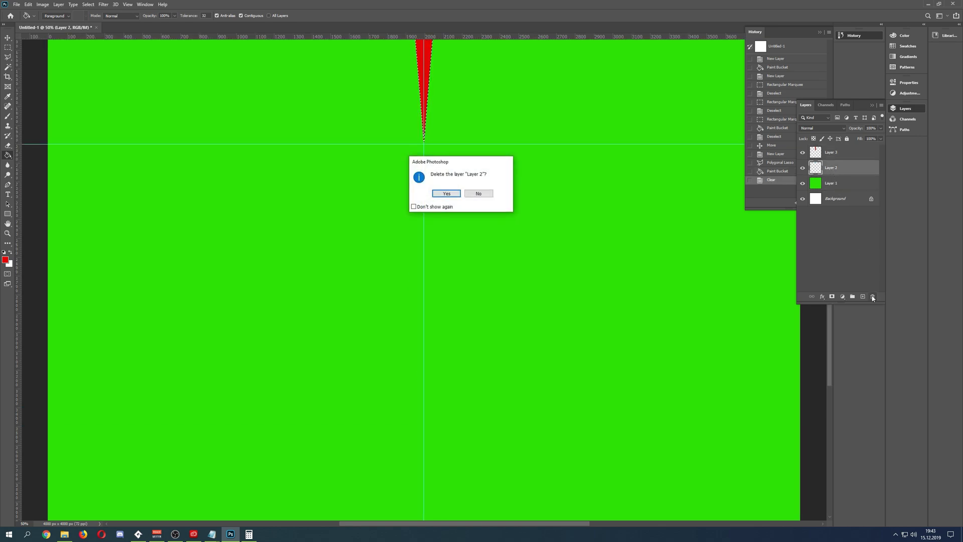
left_click(445, 195)
left_click(872, 297)
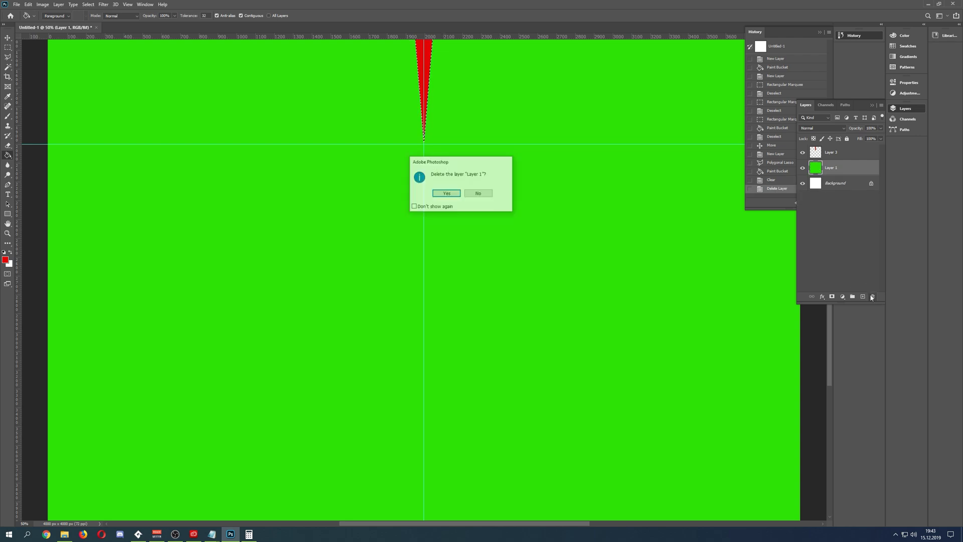
left_click(447, 194)
left_click(874, 295)
left_click(445, 193)
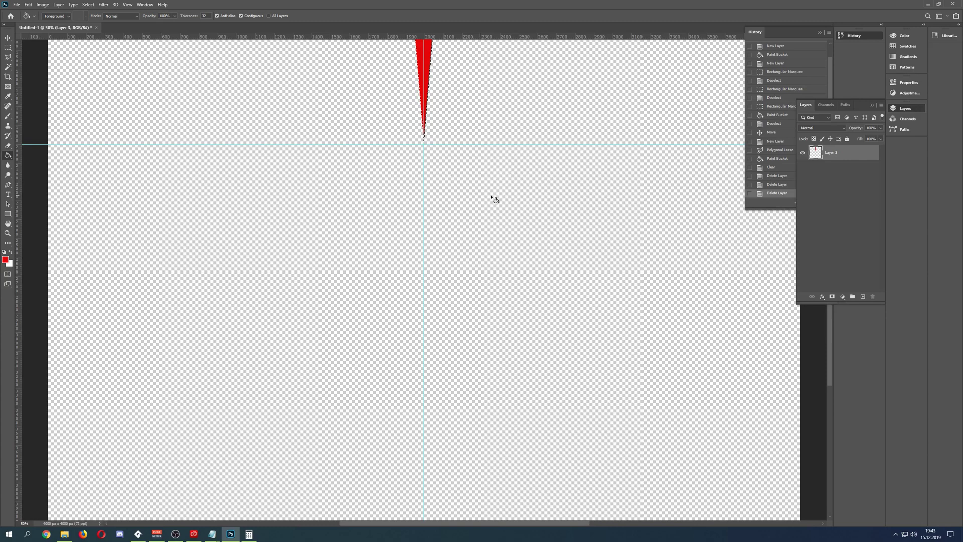
key("ctrl+d")
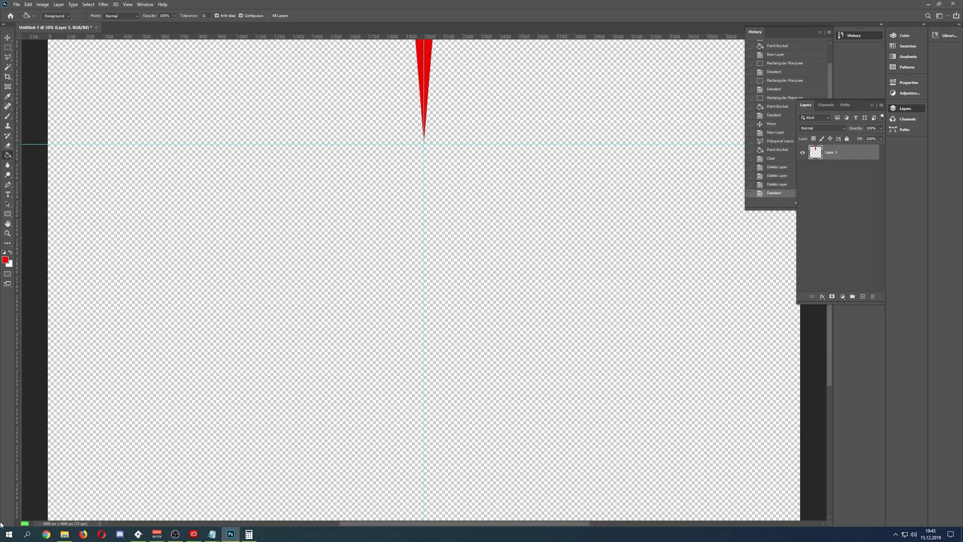
- Duplicate the red ray, rotate the copy 180° and place it on the vertical guide against the canvas's lower edge
type("20")
key("Return")
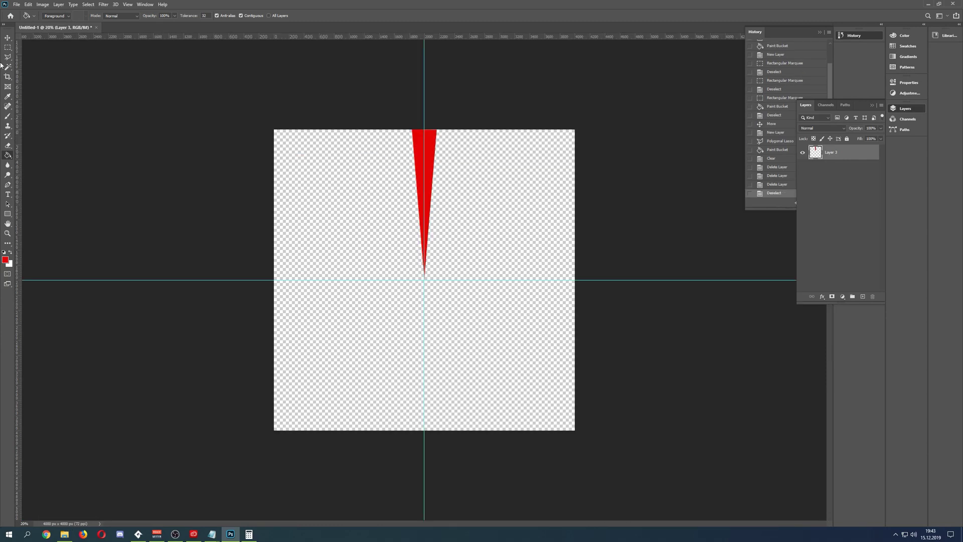
left_click(8, 39)
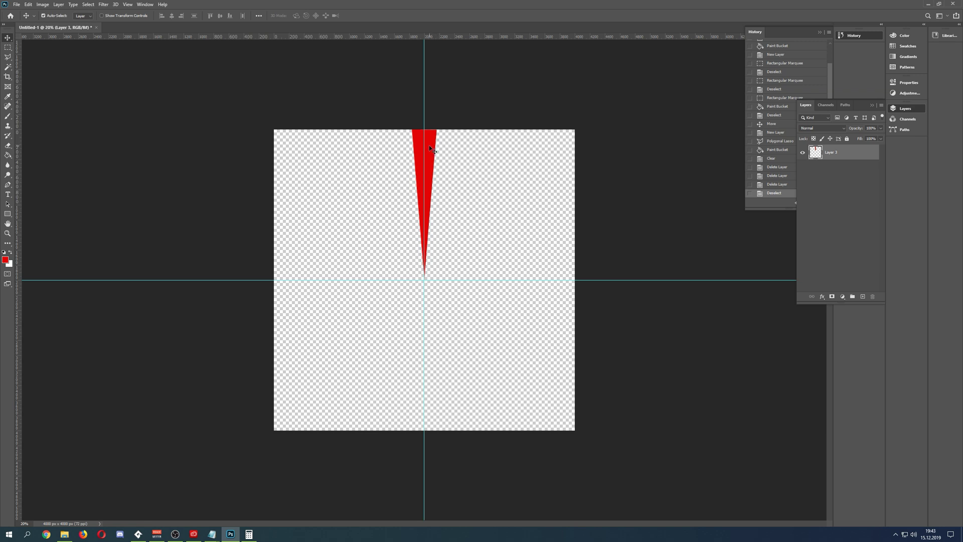
left_click_drag(426, 145, 435, 221, "alt")
key("ctrl+t")
left_click_drag(460, 185, 357, 414)
key("Return")
left_click_drag(434, 331, 435, 401)
- Merge the upper and lower ray layers into a single layer
left_click(827, 169, "shift")
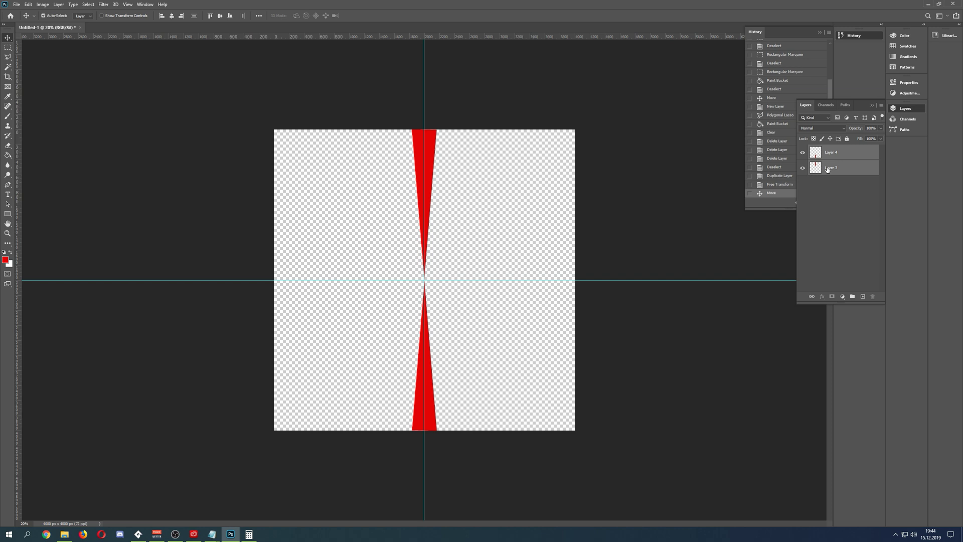
right_click(826, 169)
left_click(863, 385)
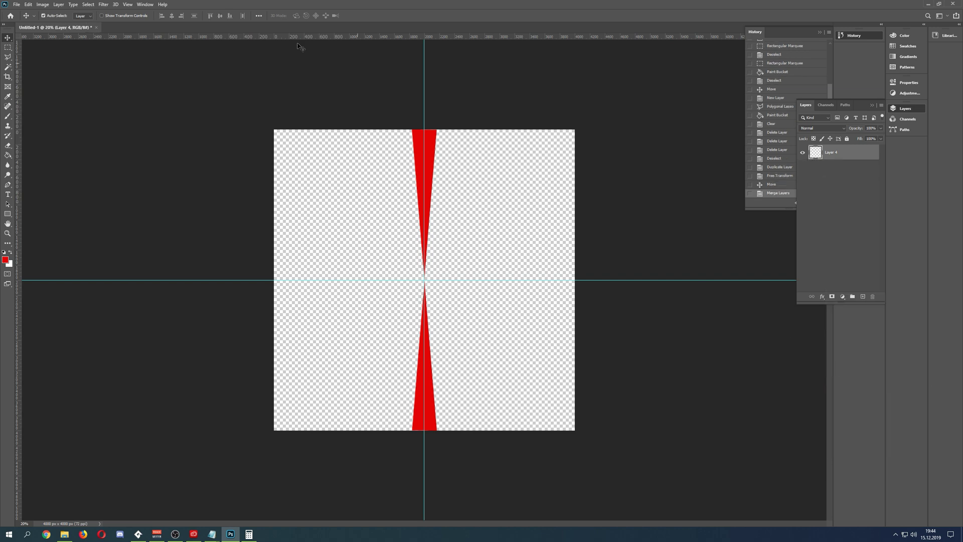
left_click(89, 4)
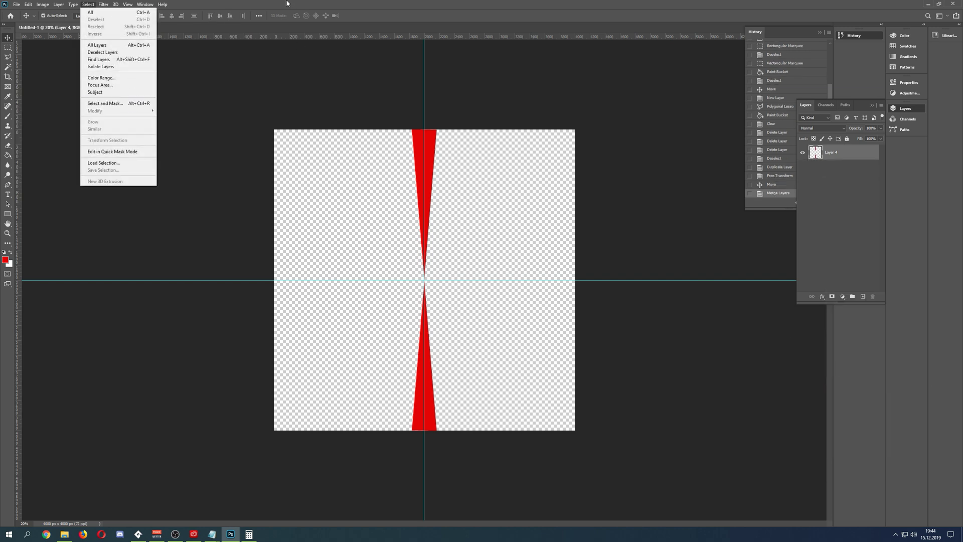
left_click(385, 15)
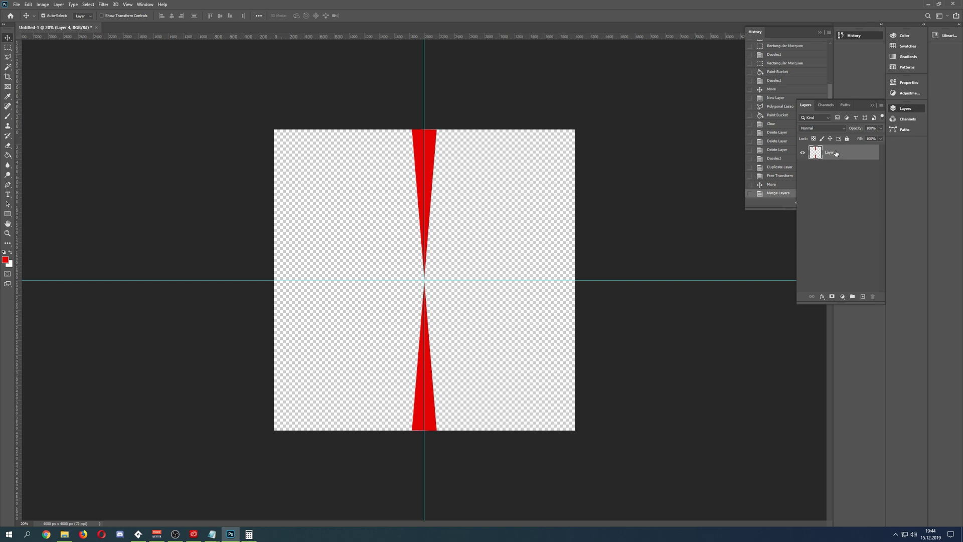
- Duplicate the merged vertical ray layer and rotate the copy 90° about the canvas centre to form a cross
right_click(835, 153)
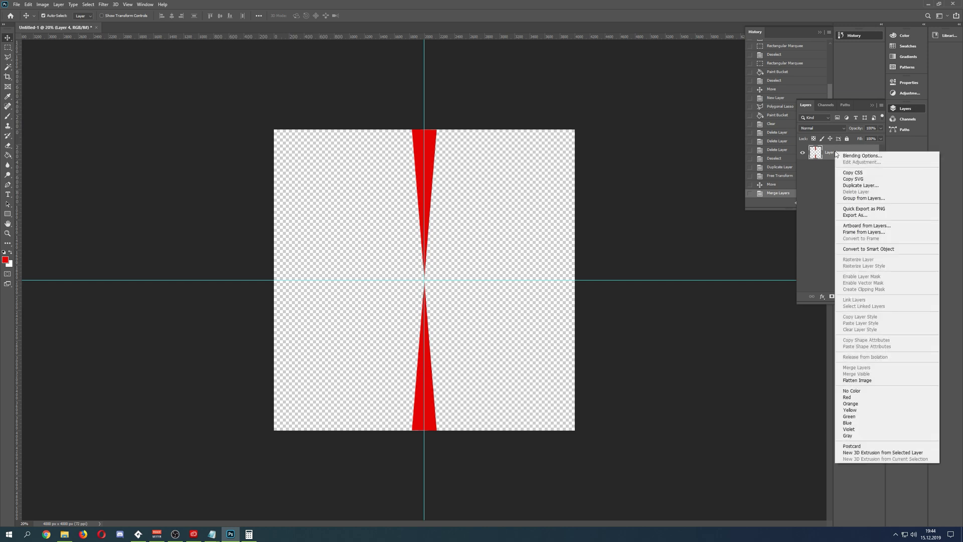
left_click(859, 186)
key("Return")
key("ctrl+t")
left_click_drag(528, 139, 582, 359)
key("Return")
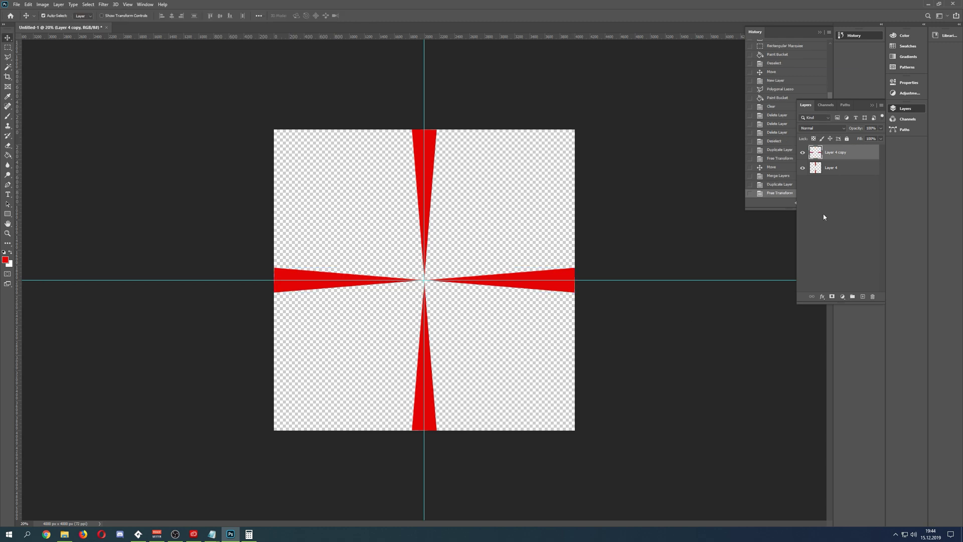
- Merge the vertical and horizontal ray layers into one cross-shaped layer
left_click(835, 167, "shift")
right_click(835, 167)
left_click(865, 379)
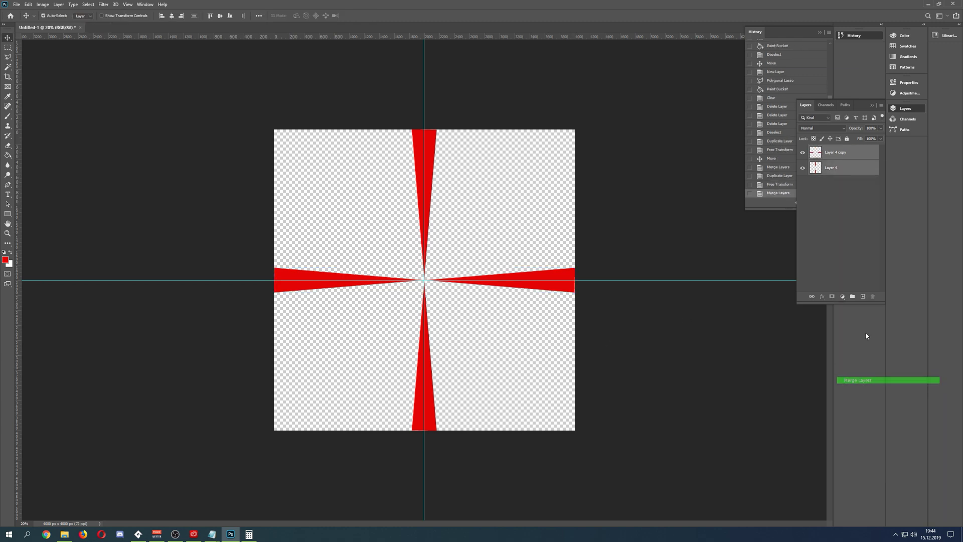
- Duplicate the four-ray cross layer and rotate the copy 45° about the canvas centre
right_click(835, 153)
left_click(860, 188)
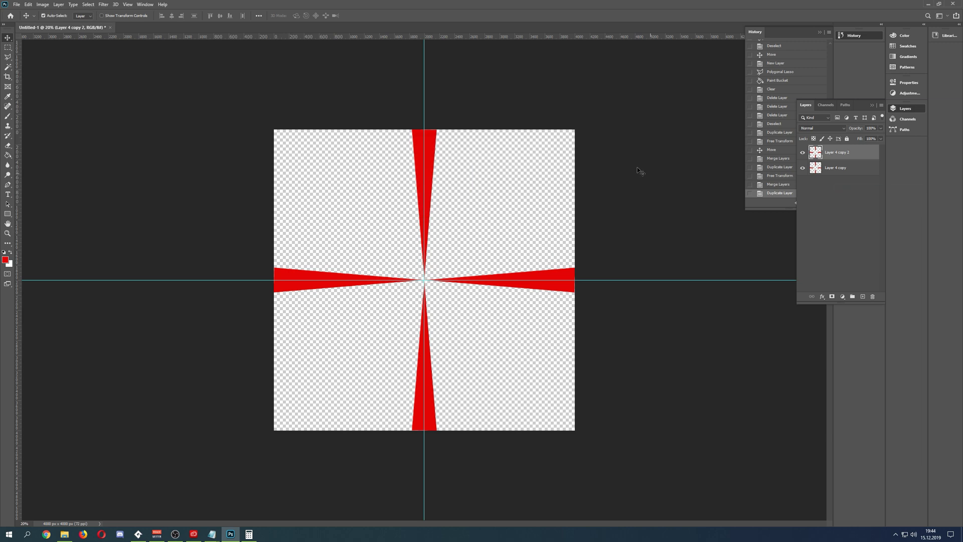
key("ctrl+t")
left_click_drag(591, 107, 664, 269)
key("Return")
- Duplicate the diagonal cross layer and rotate the new copy 60° clockwise about the centre
right_click(836, 159)
left_click(860, 187)
key("Return")
key("ctrl+t")
left_click_drag(609, 116, 617, 355)
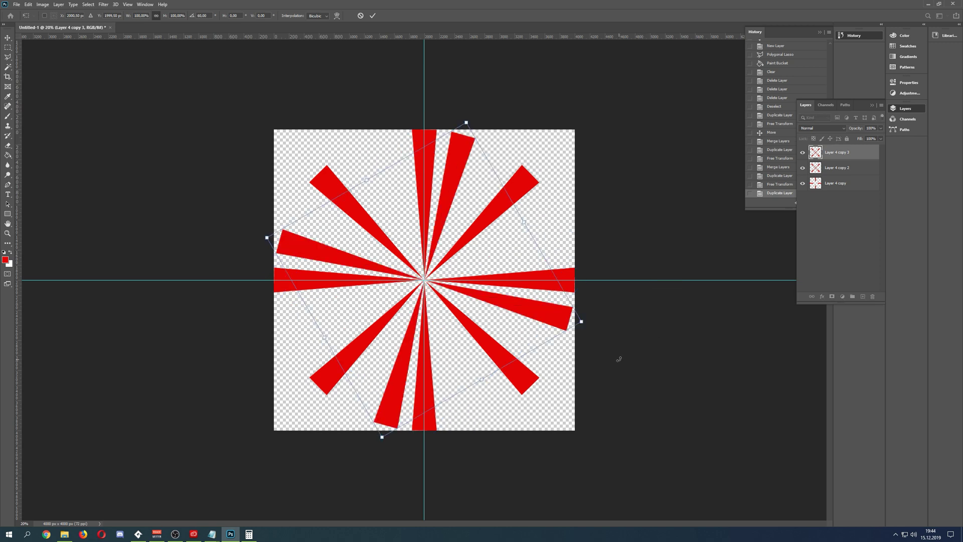
key("Return")
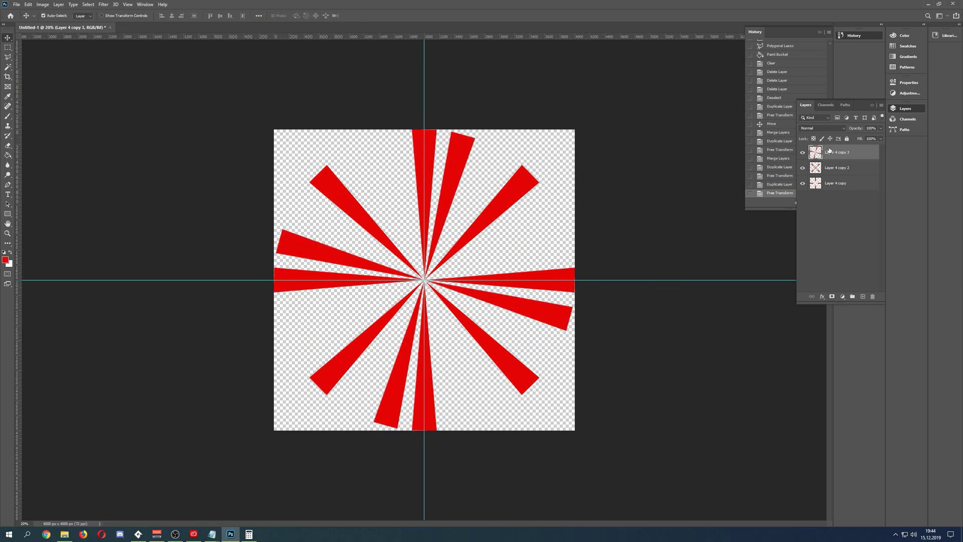
- Duplicate the layer Layer 4 copy 3 and rotate its copy 45° clockwise about the centre
right_click(832, 153)
left_click(853, 187)
key("Return")
key("ctrl+t")
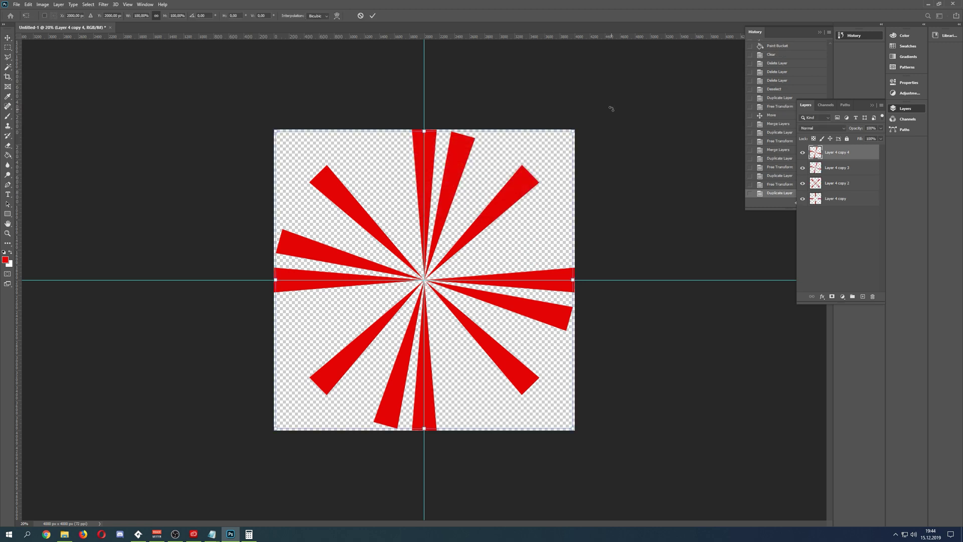
left_click_drag(611, 109, 666, 269, "shift")
key("Return")
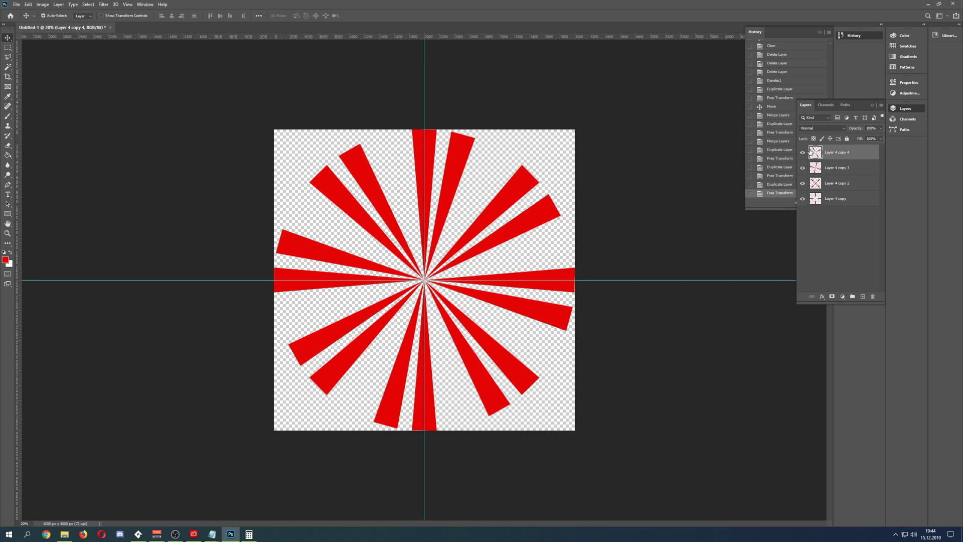
- Duplicate the layer Layer 4 copy 4 and rotate its copy 15° clockwise about the centre
right_click(838, 155)
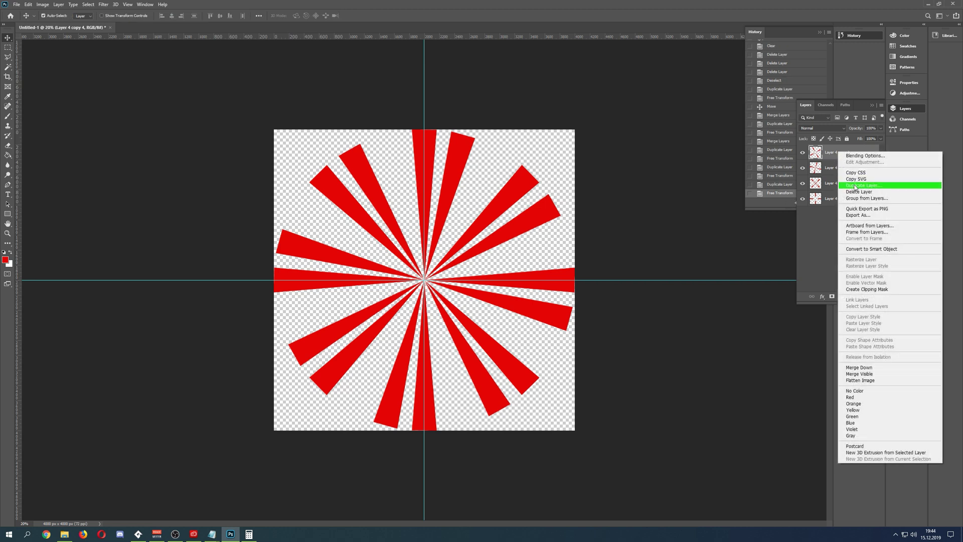
left_click(862, 185)
key("Return")
key("ctrl+t")
left_click_drag(609, 140, 618, 219, "shift")
key("Return")
- Duplicate the layer Layer 4 copy 5 and rotate its copy 45° clockwise to fill the last gaps in the sunburst
right_click(834, 157)
left_click(857, 181)
key("Return")
key("ctrl+t")
left_click_drag(641, 144, 682, 318, "shift")
key("Return")
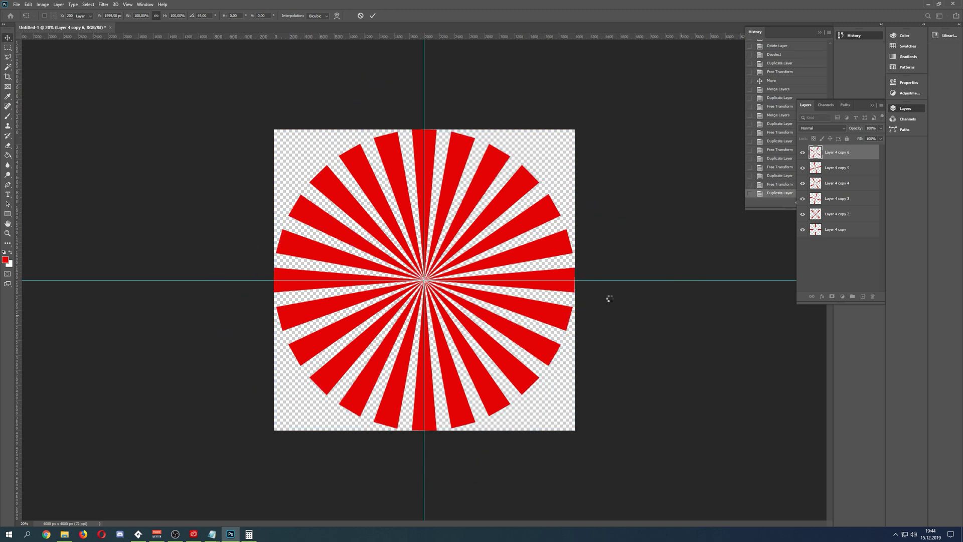
- Make a square marquee selection about 2804 px wide, centred on the guides' intersection and lying within the rays' outer ends
key("ctrl+semicolon")
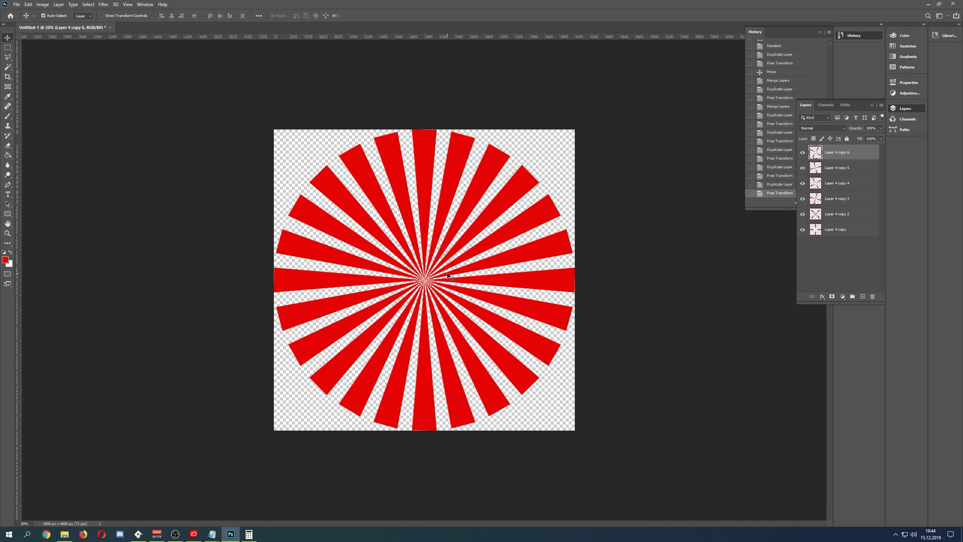
left_click(8, 47)
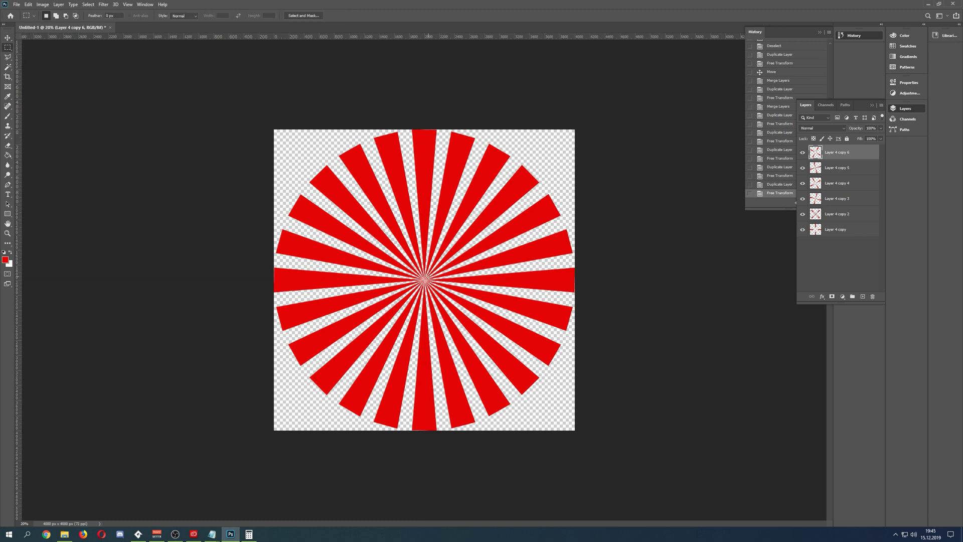
key("ctrl+semicolon")
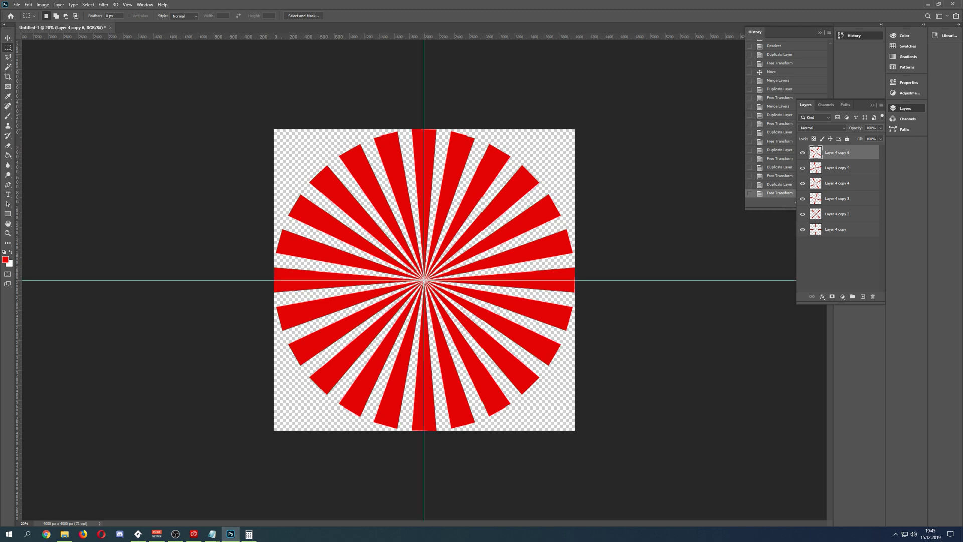
left_click(408, 289)
left_click(419, 292)
left_click(7, 47)
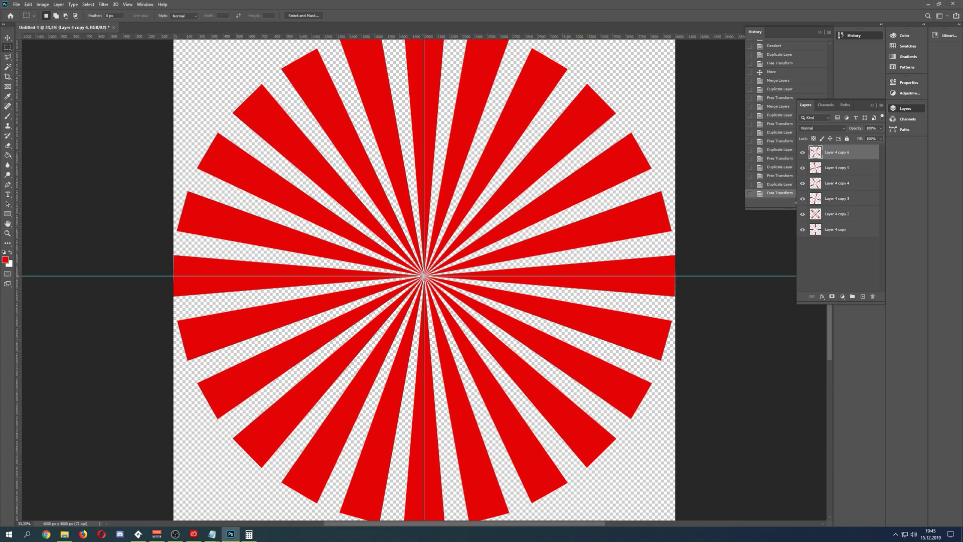
left_click_drag(424, 275, 206, 100, "alt+shift")
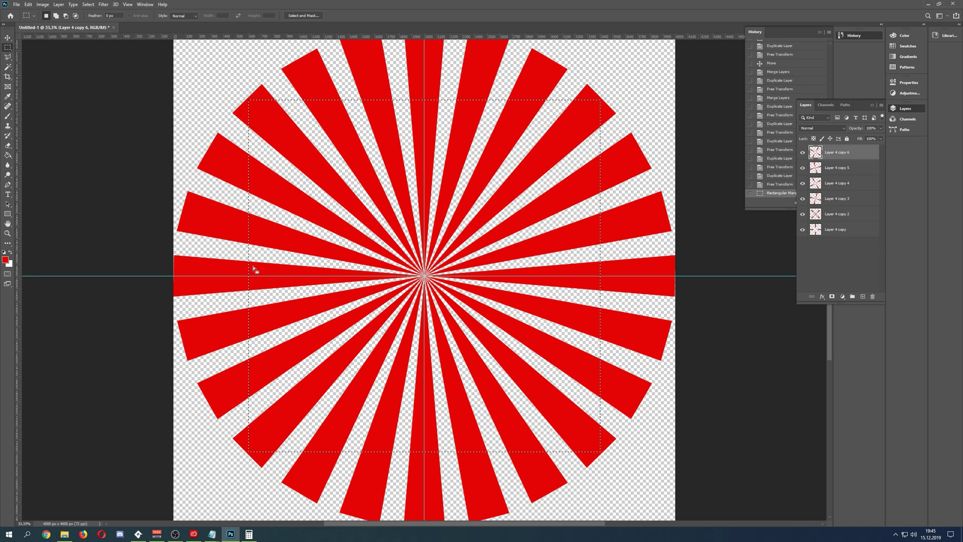
- Crop the canvas to the square selection around the sunburst
left_click(7, 76)
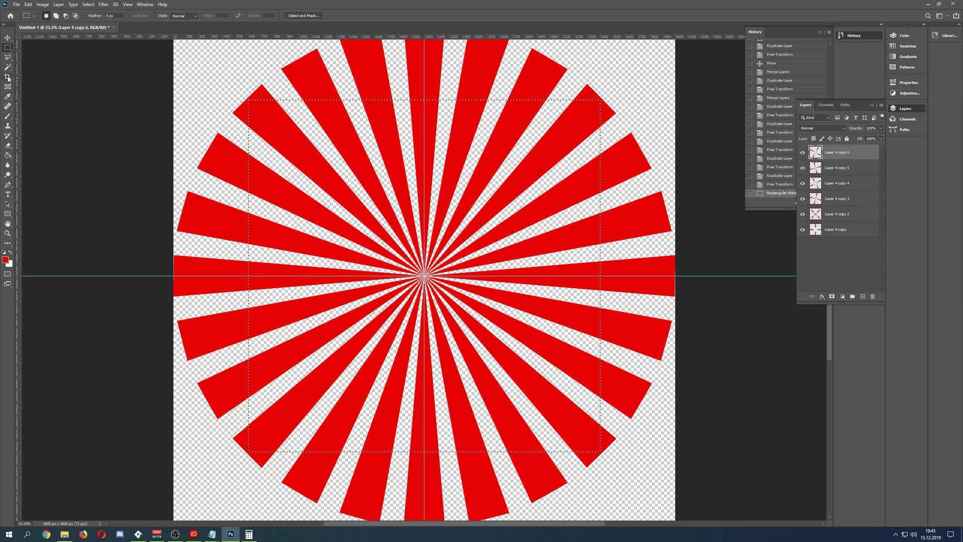
left_click(351, 191)
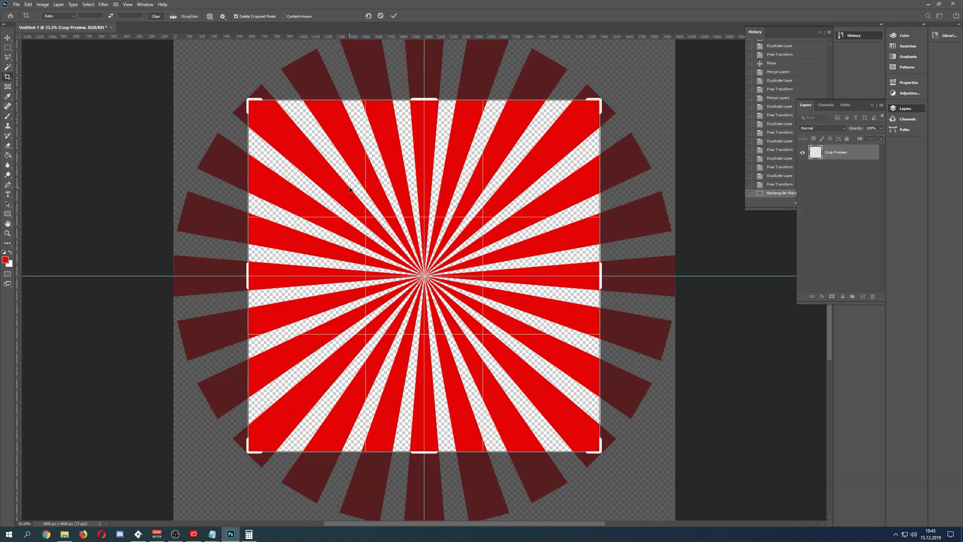
key("Return")
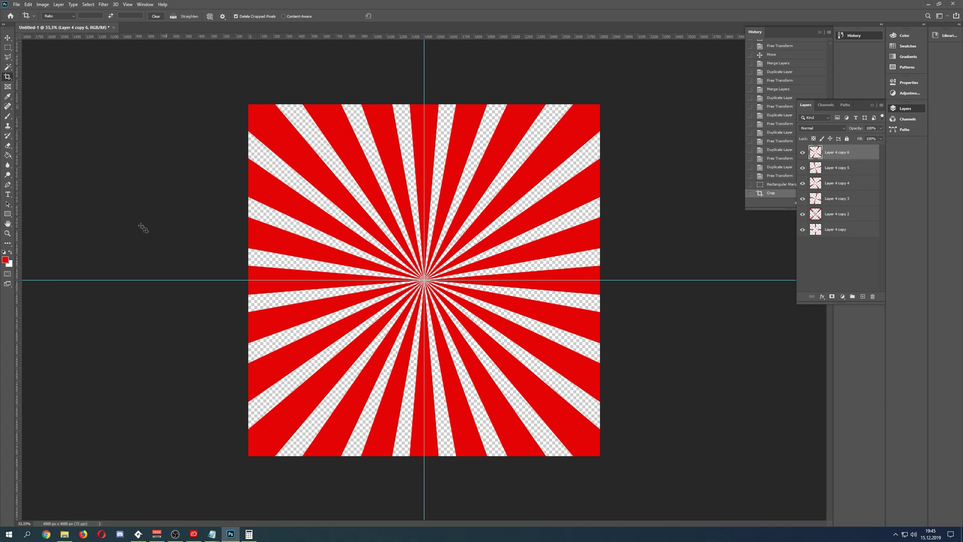
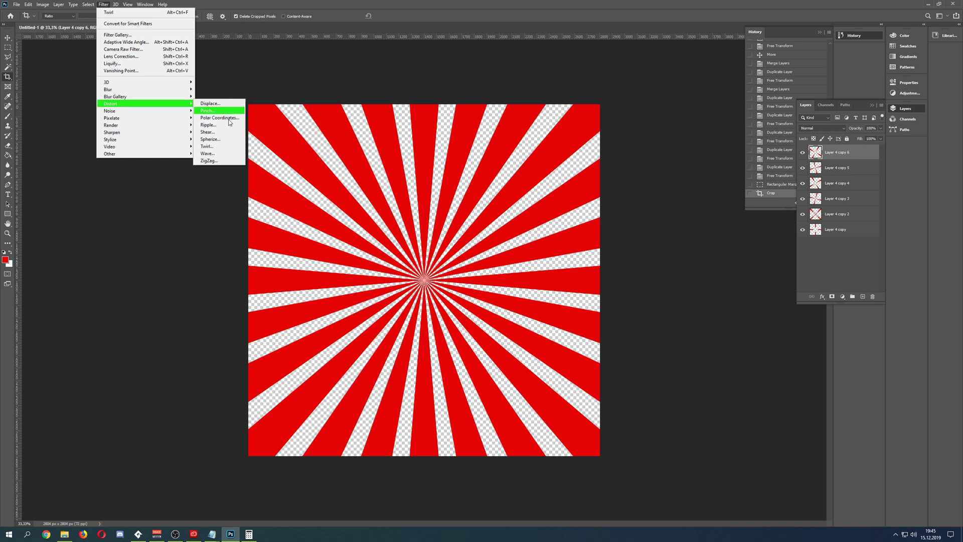
- Merge all six ray layers of the cropped sunburst into one layer
left_click(828, 173)
left_click_drag(828, 174, 843, 165)
left_click(843, 230, "shift")
right_click(843, 231)
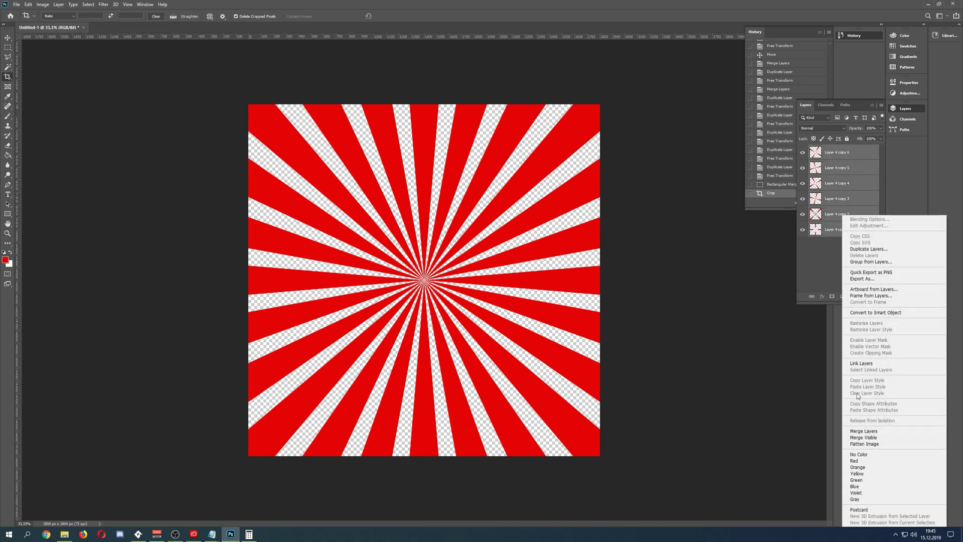
left_click(860, 429)
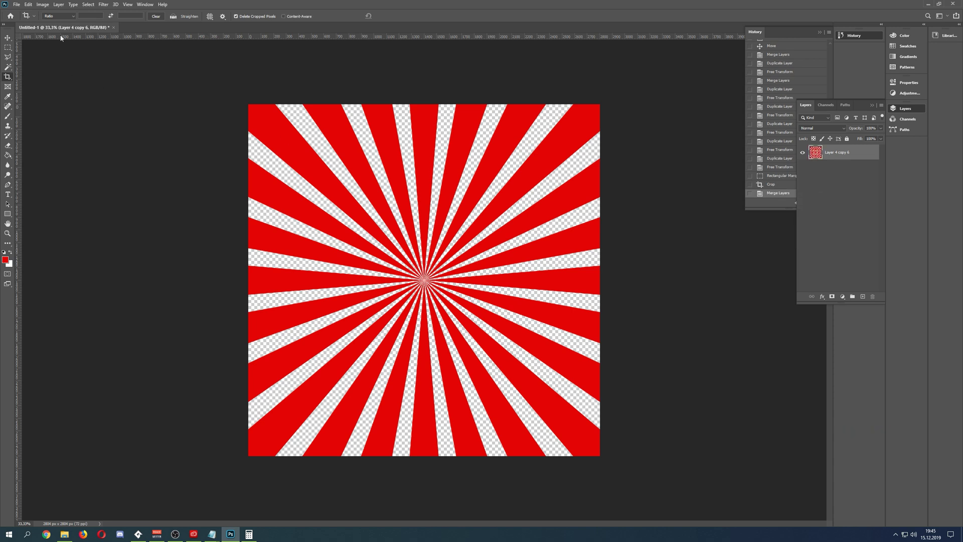
- Twist the merged sunburst layer into a spiral with the Twirl distortion filter, slightly adjusting its angle
left_click(103, 4)
mouse_move(153, 129)
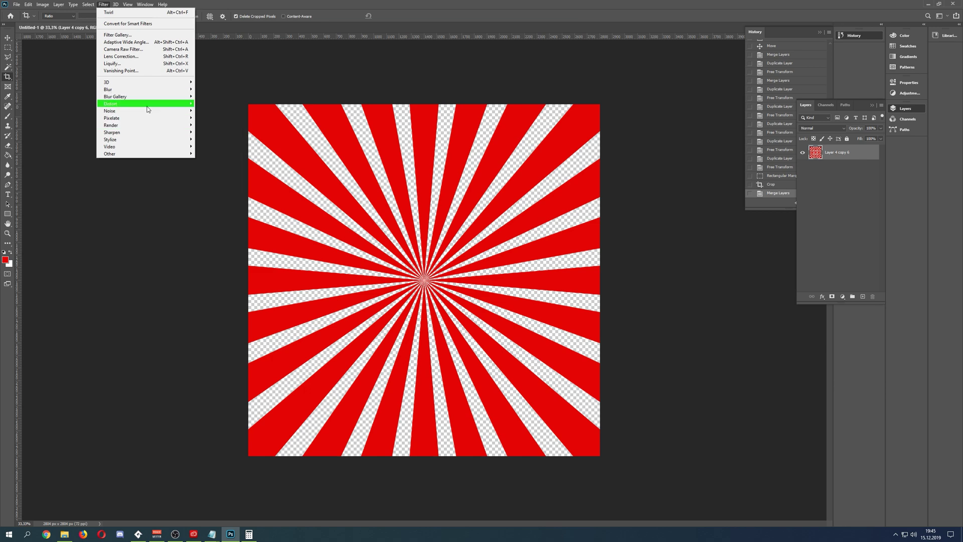
mouse_move(148, 110)
left_click(211, 149)
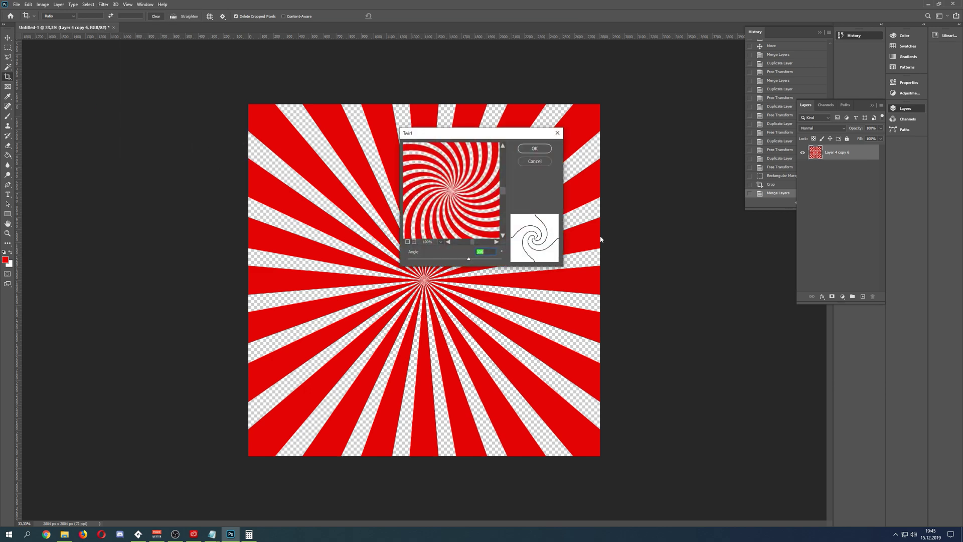
left_click_drag(465, 262, 468, 261)
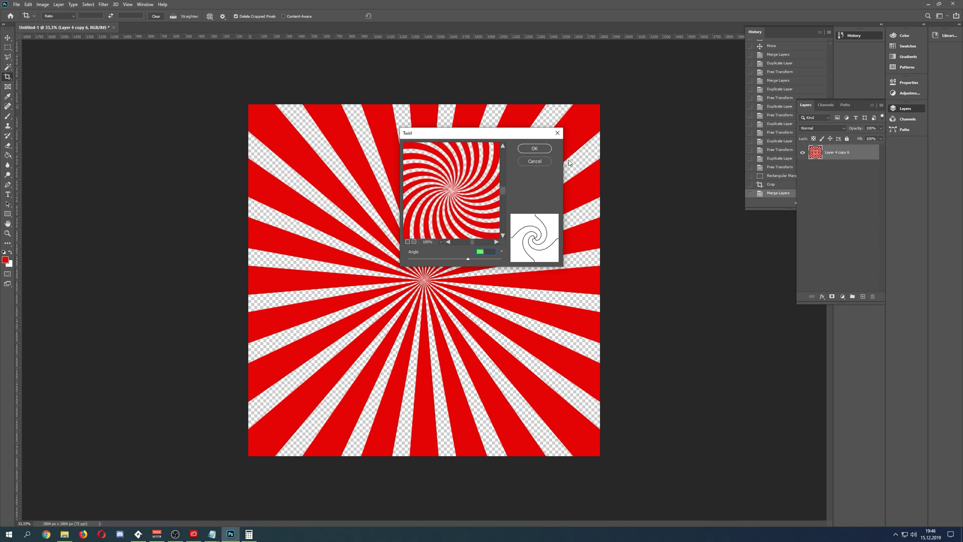
left_click(535, 149)
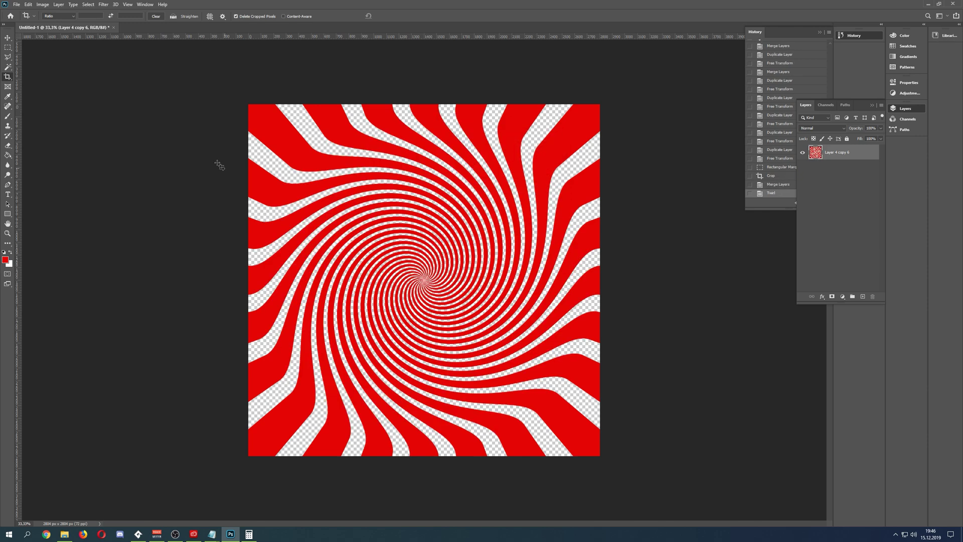
- Crop the canvas to a square of about 1384 px centred on the guides' intersection, hide the guides and view at 100%
key("m")
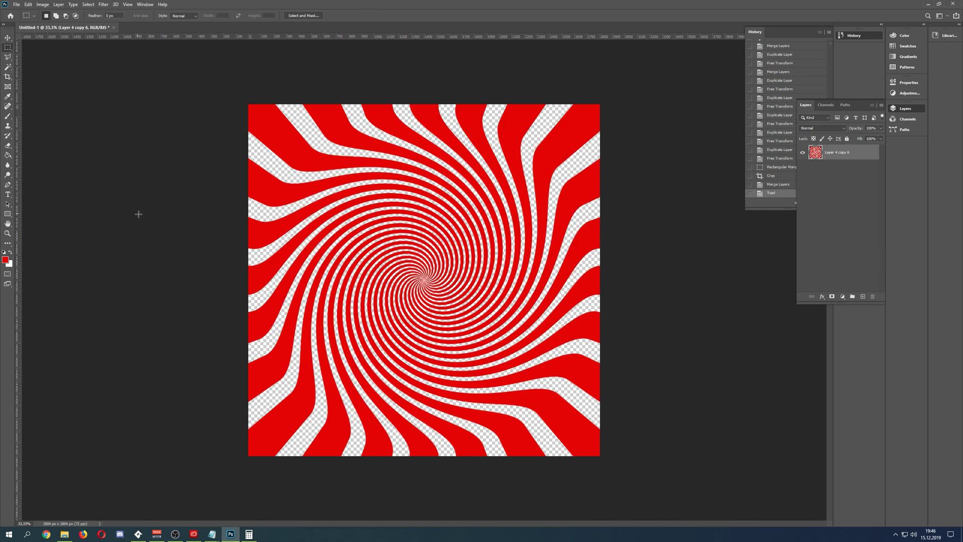
key("ctrl+semicolon")
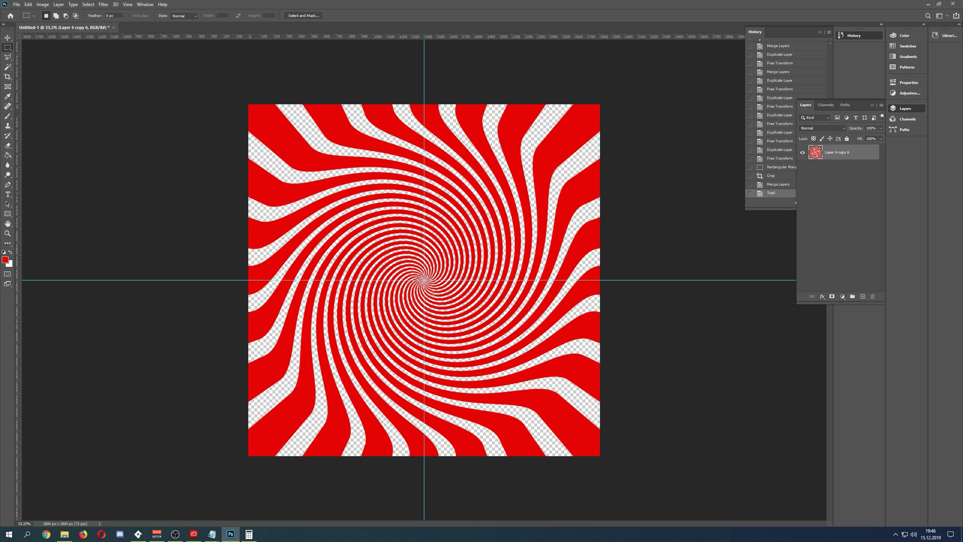
left_click_drag(424, 280, 314, 193, "alt+shift")
key("c")
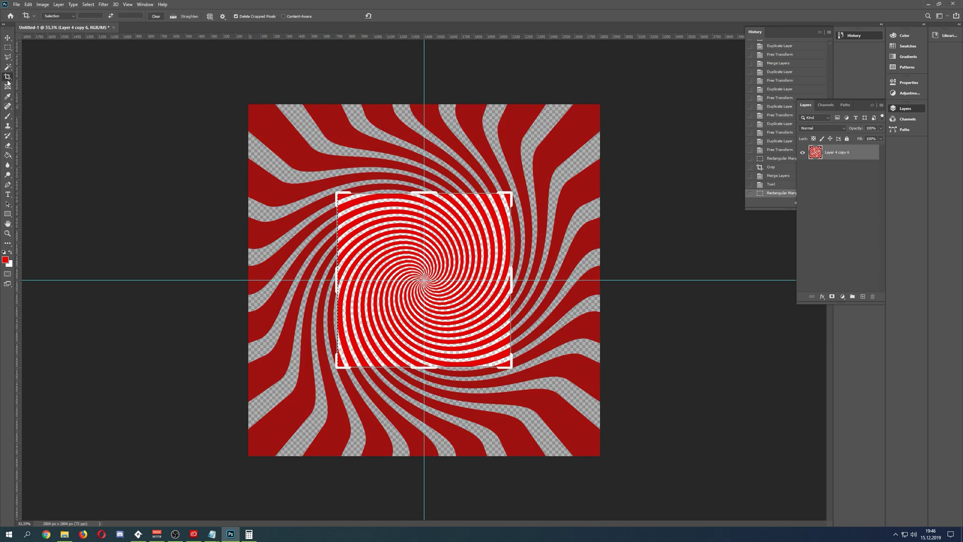
key("Return")
key("ctrl+semicolon")
double_click(8, 232)
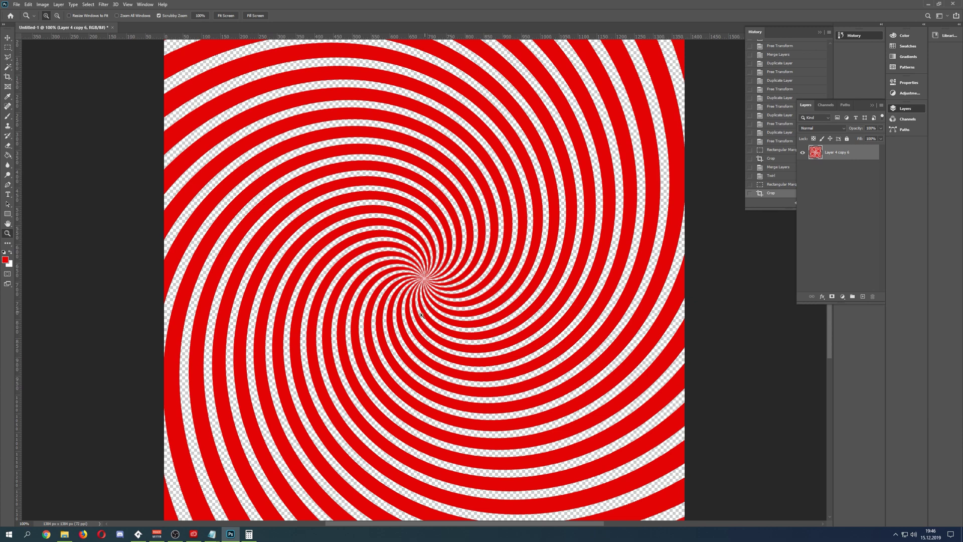
- Convert the spiral image to grayscale, discarding its colour information, and open the Save for Web export
left_click(59, 5)
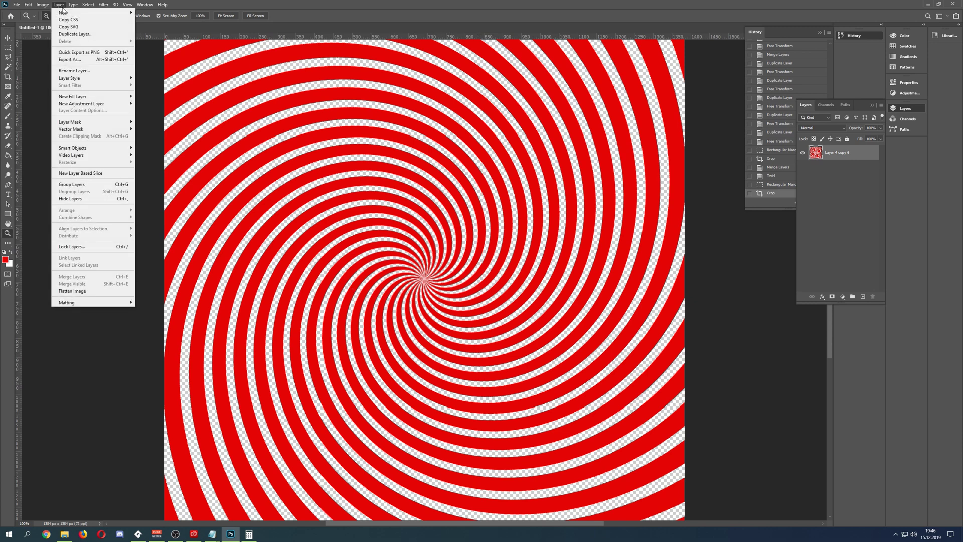
mouse_move(42, 5)
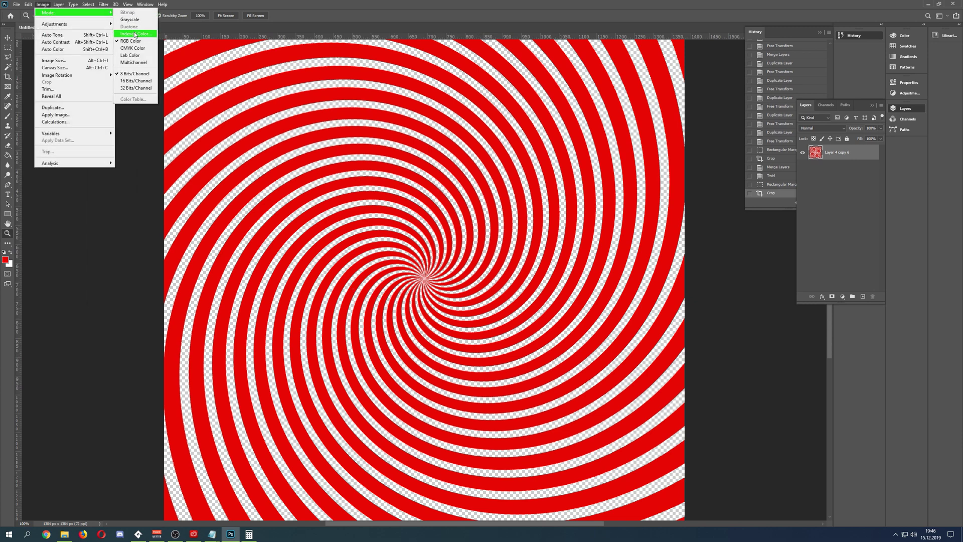
left_click(128, 19)
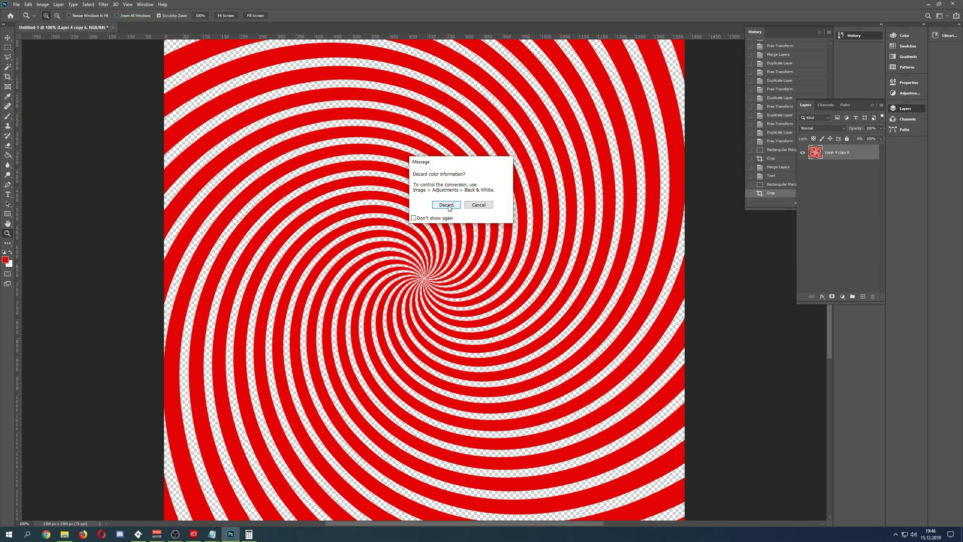
left_click(449, 207)
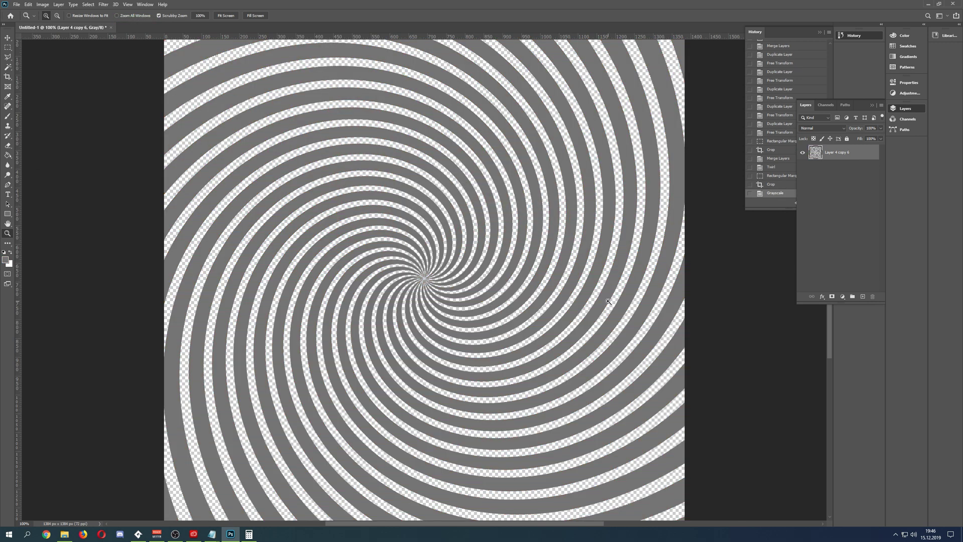
key("ctrl+alt+shift+s")
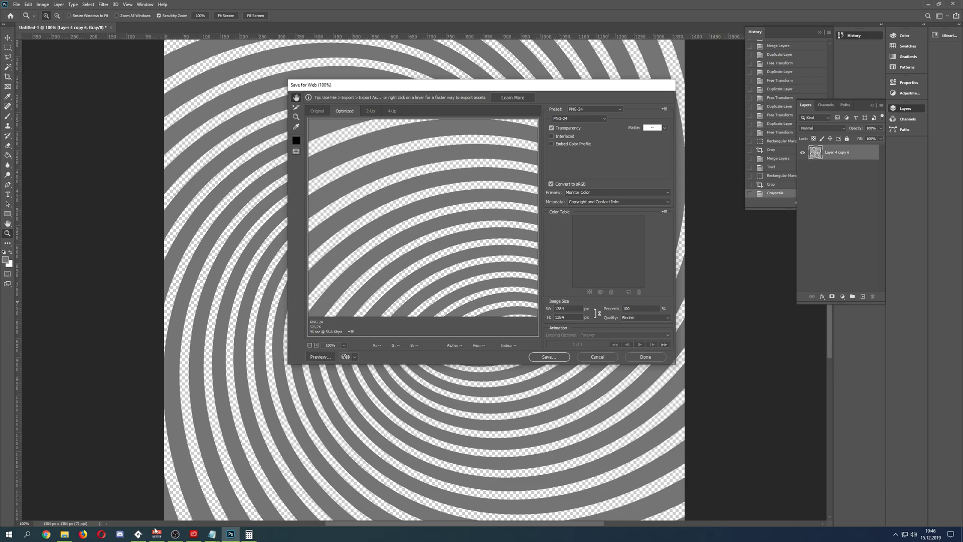
- Switch to GameMaker Studio 2, set image_blend to c_red in obj_Vortex's Create event, and run the game
left_click(138, 533)
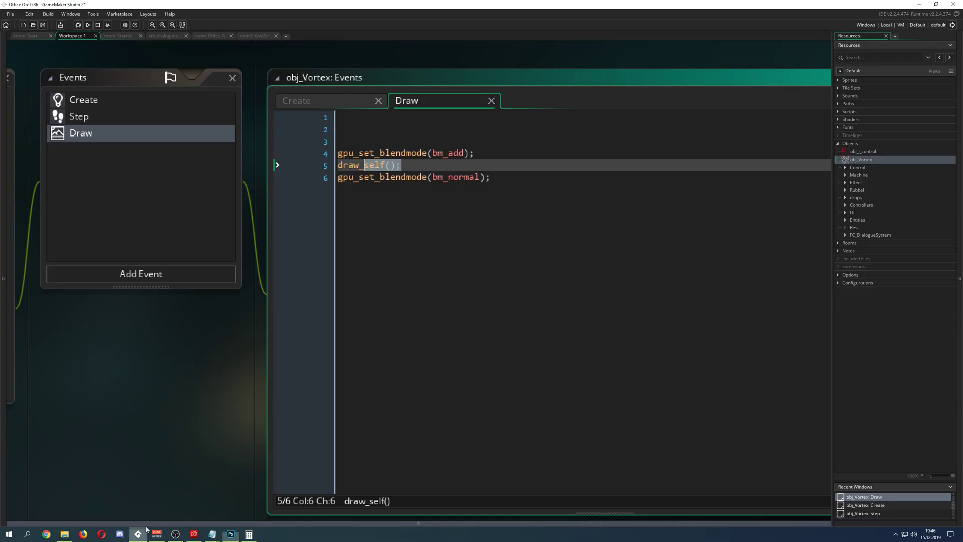
left_click(609, 223)
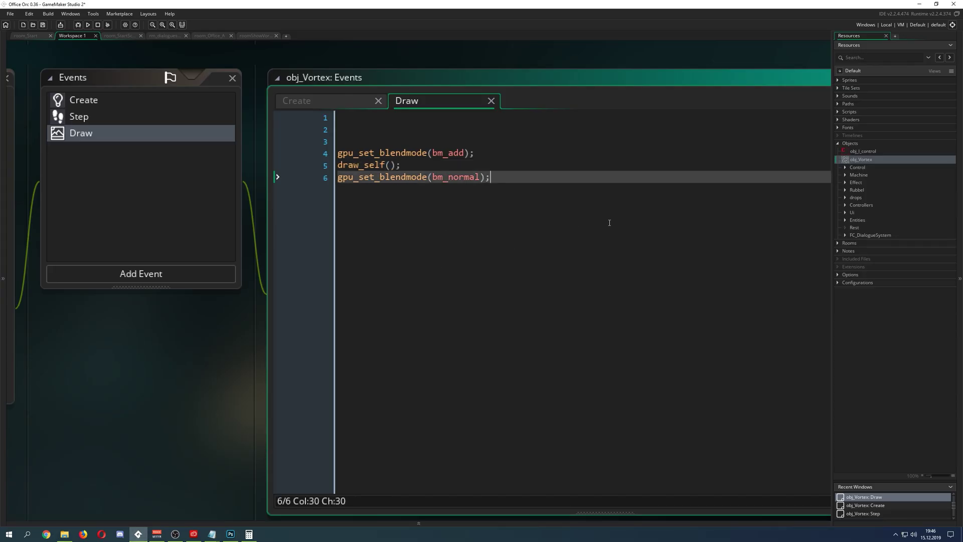
left_click(330, 98)
left_click_drag(455, 229, 424, 229)
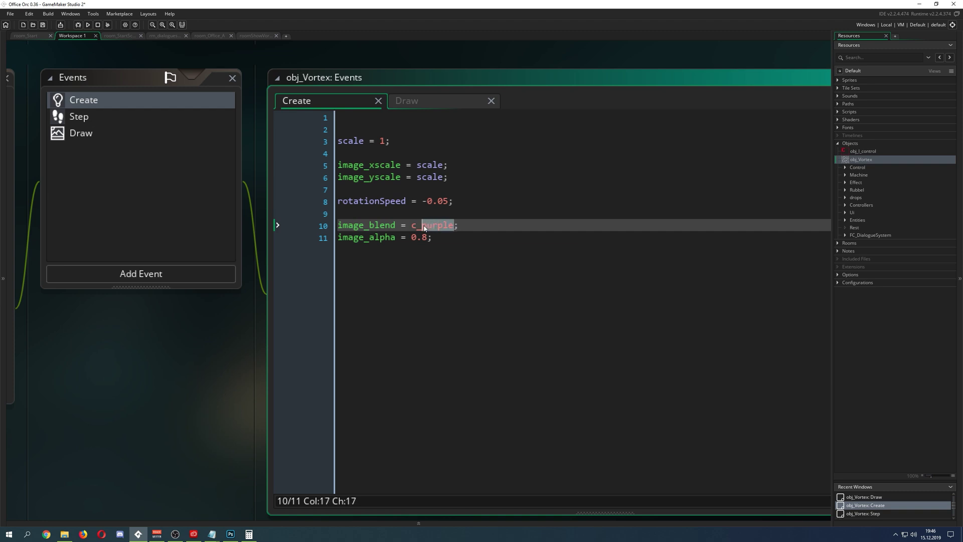
type("red")
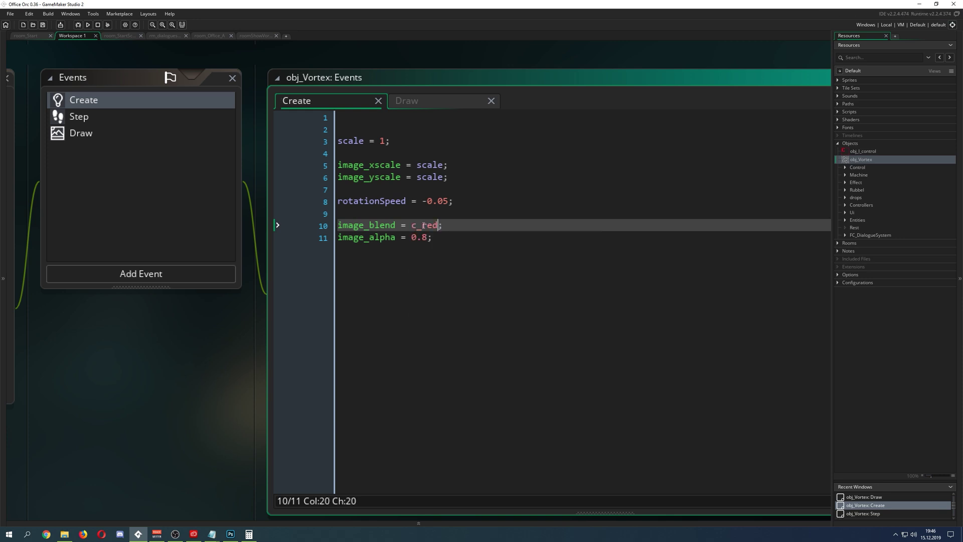
key("F5")
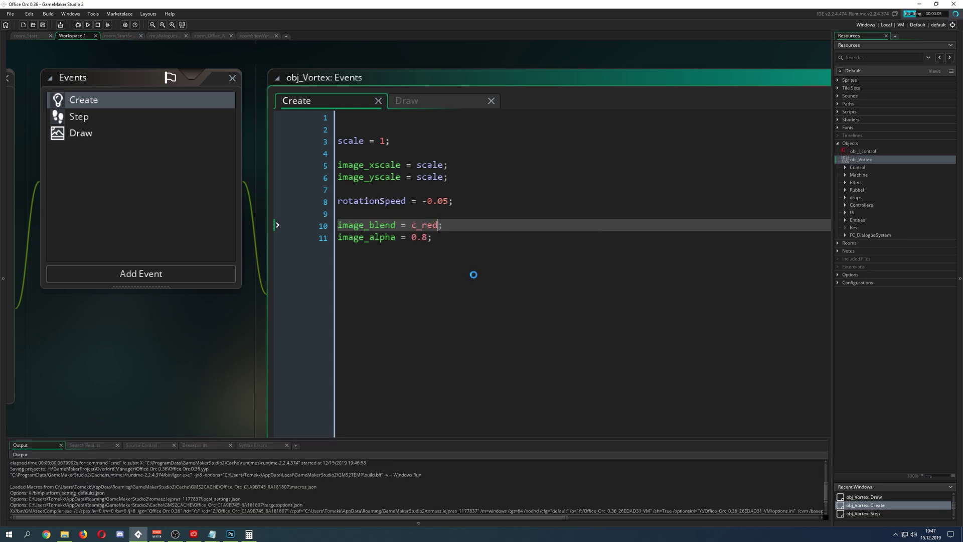